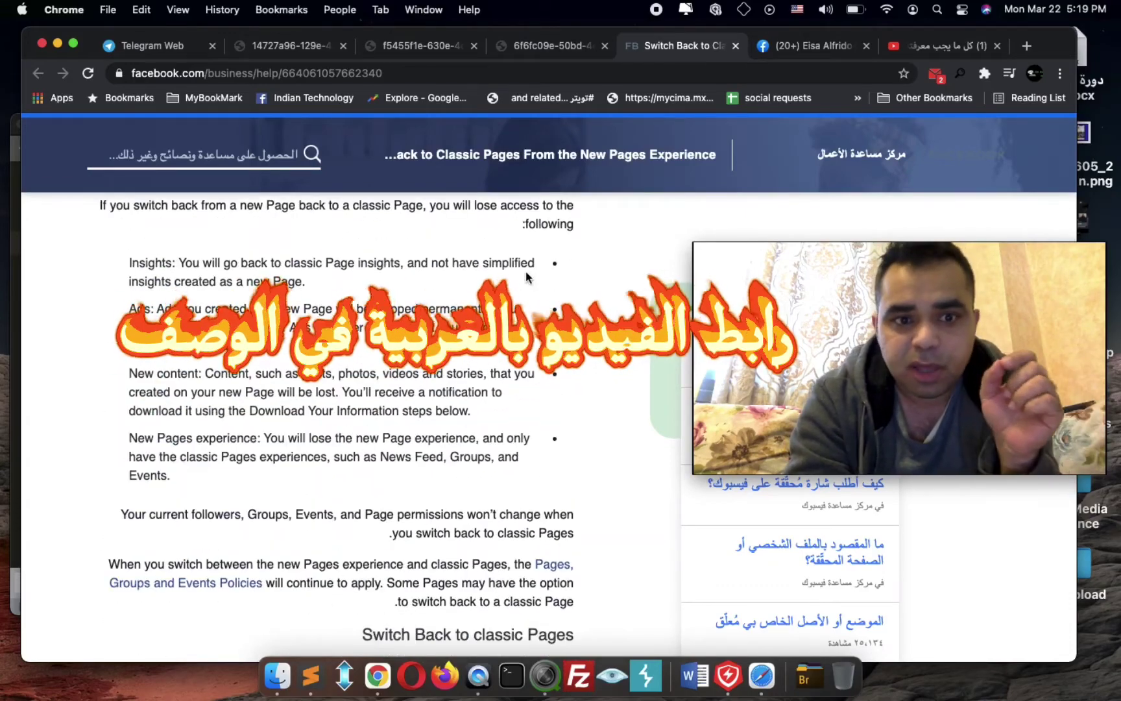
scroll(526, 271, "up", 4)
scroll(526, 271, "up", 3)
scroll(527, 271, "up", 2)
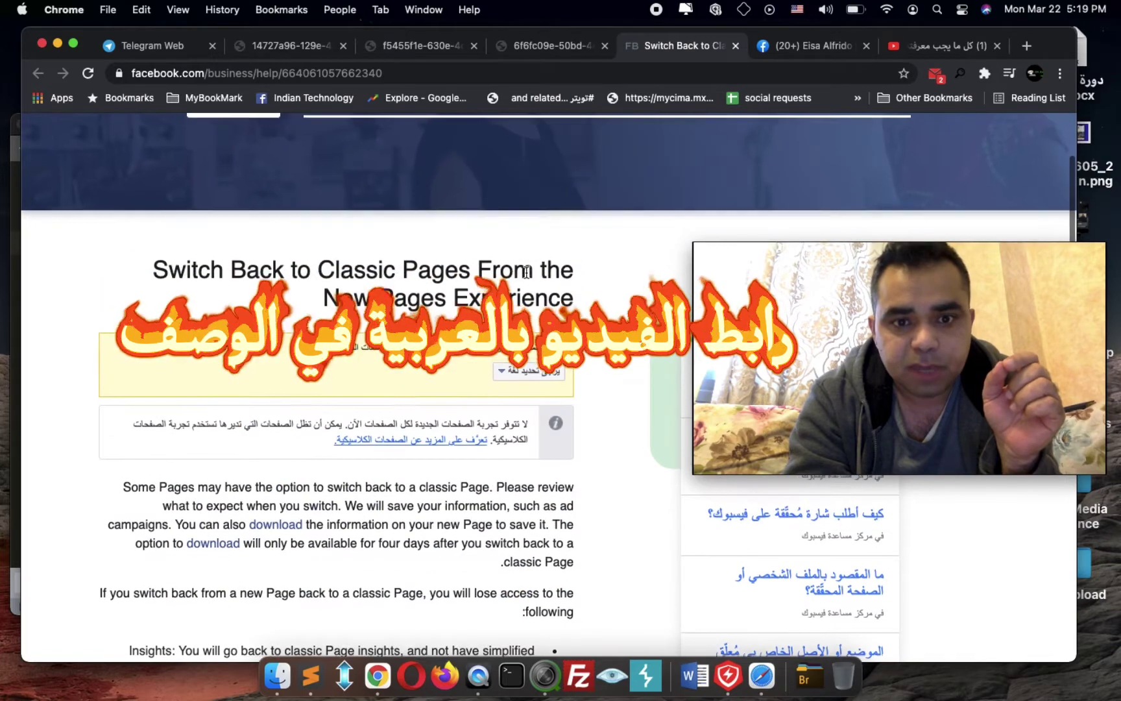
Bring up the YouTube video on Facebook's new Pages experience and highlight 'Facebook new pages experience' in its title
left_click(928, 46)
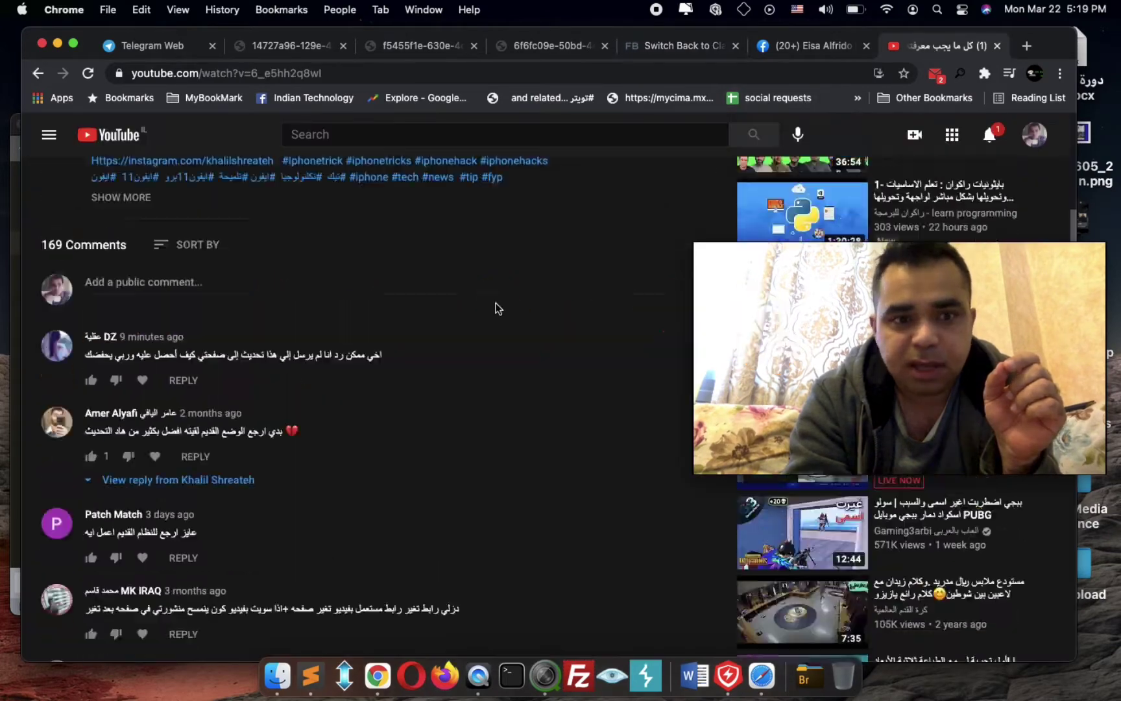
scroll(495, 308, "up", 5)
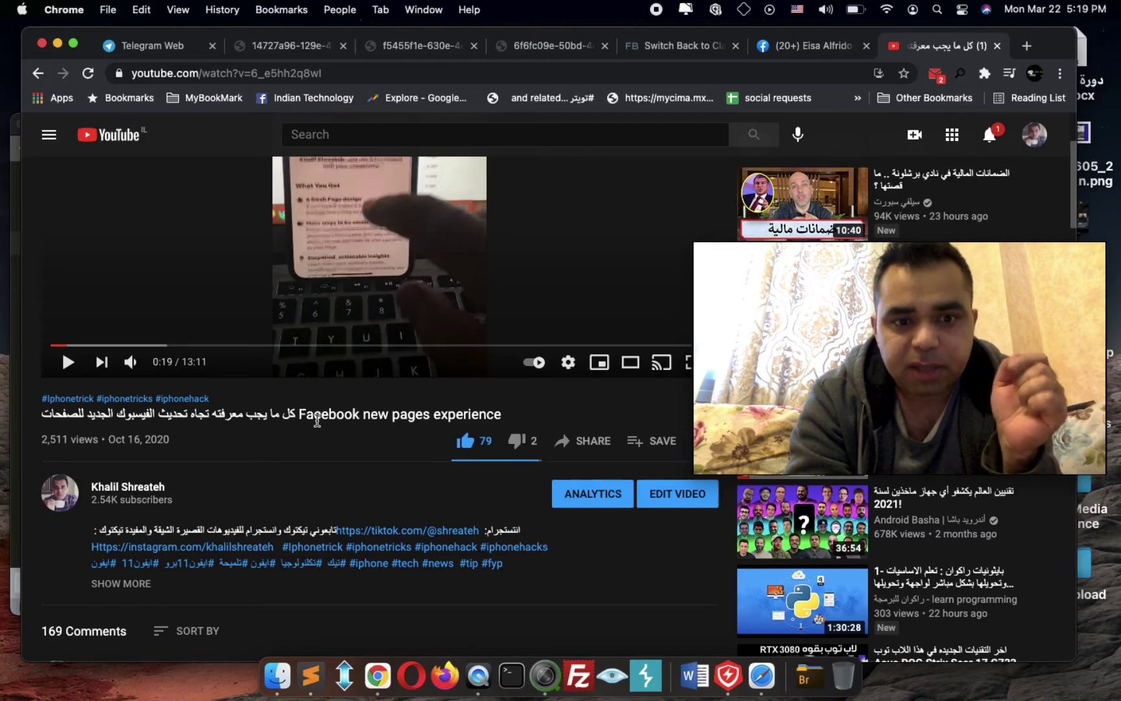
left_click_drag(302, 414, 475, 411)
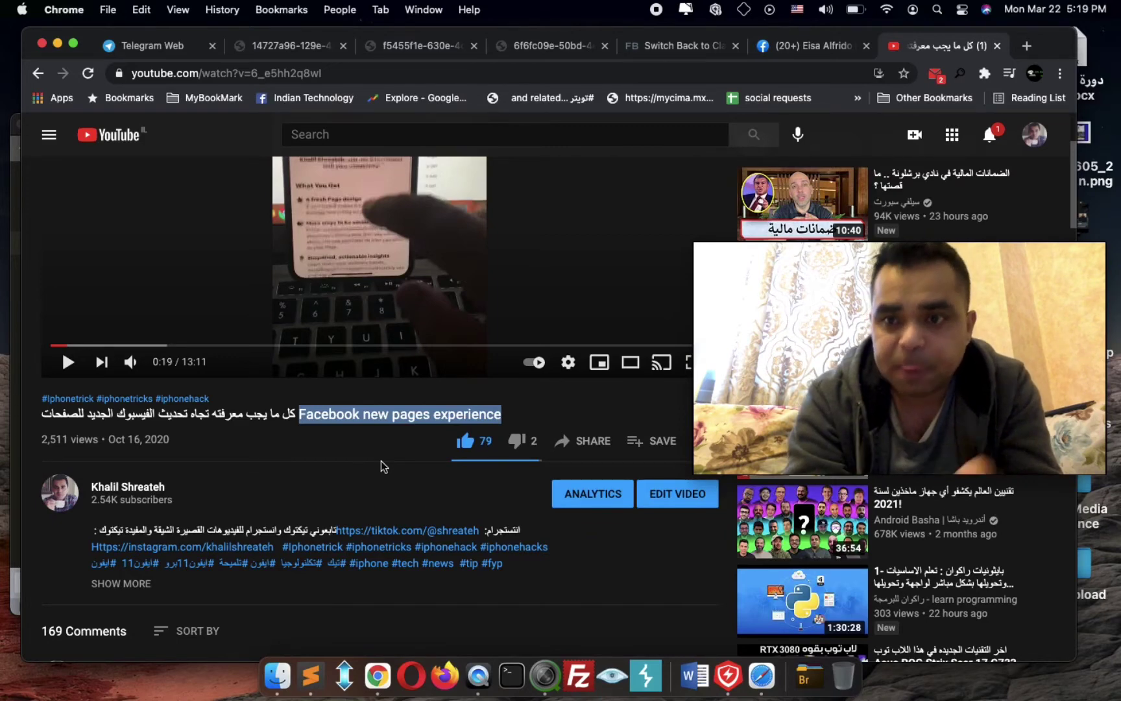
Review the notification and Page update email screenshots, then switch to the managed Facebook Page
left_click(279, 50)
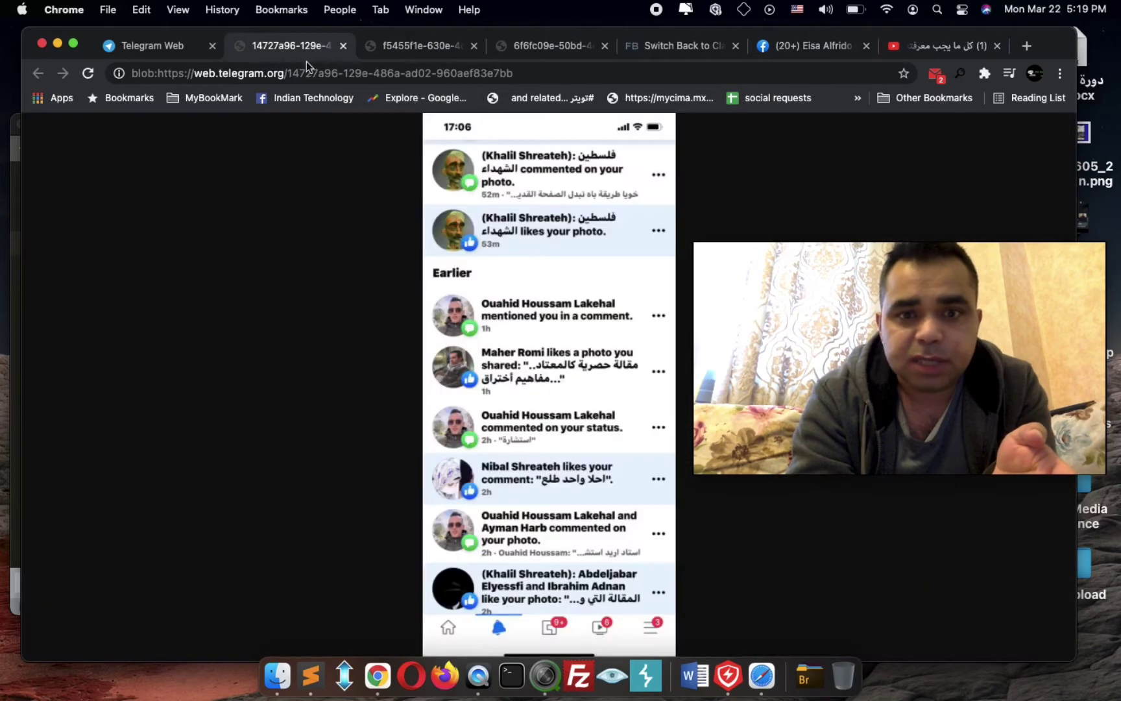
left_click(435, 53)
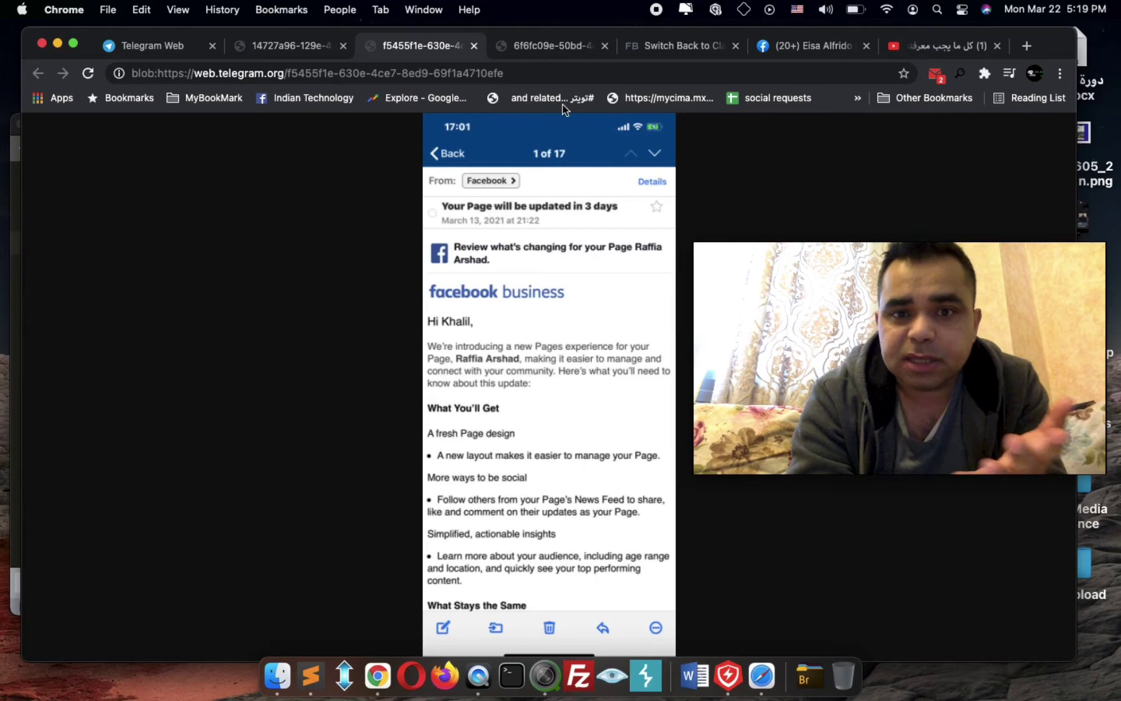
left_click(552, 49)
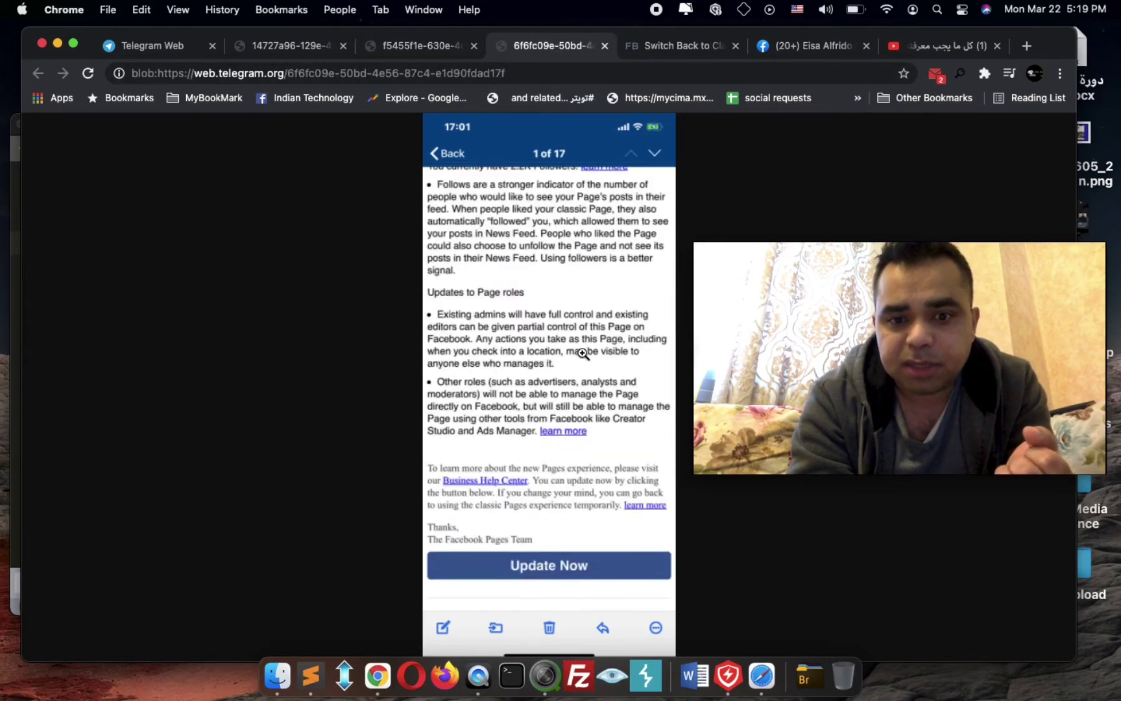
left_click(411, 56)
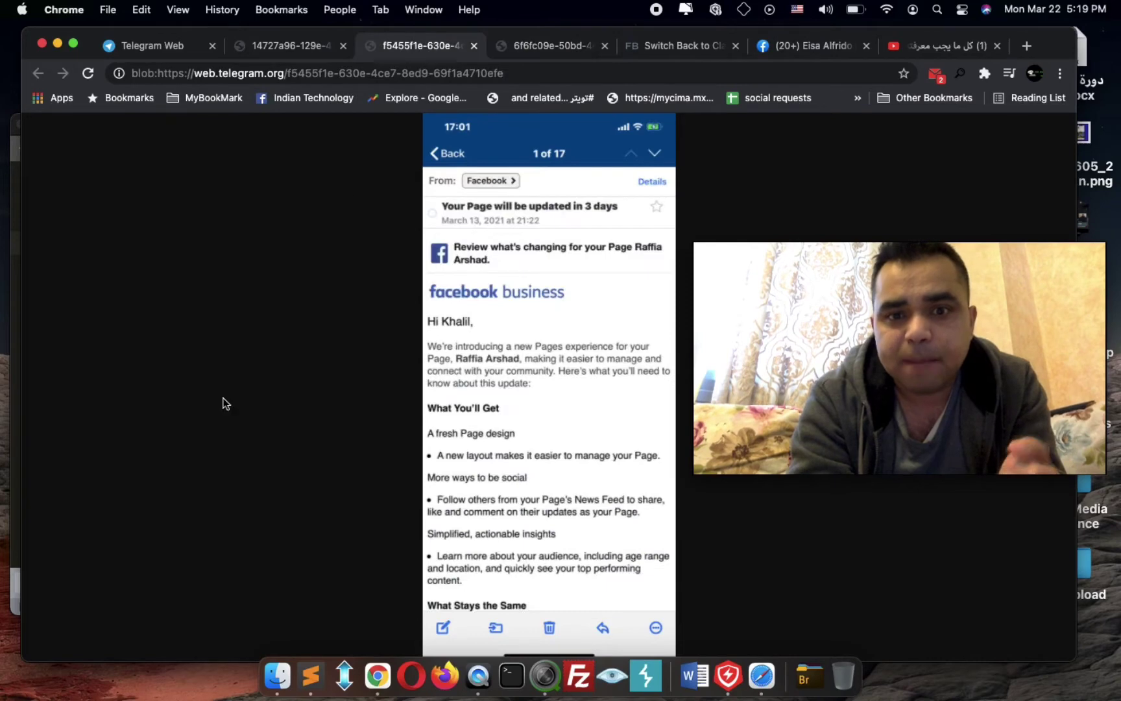
left_click(811, 49)
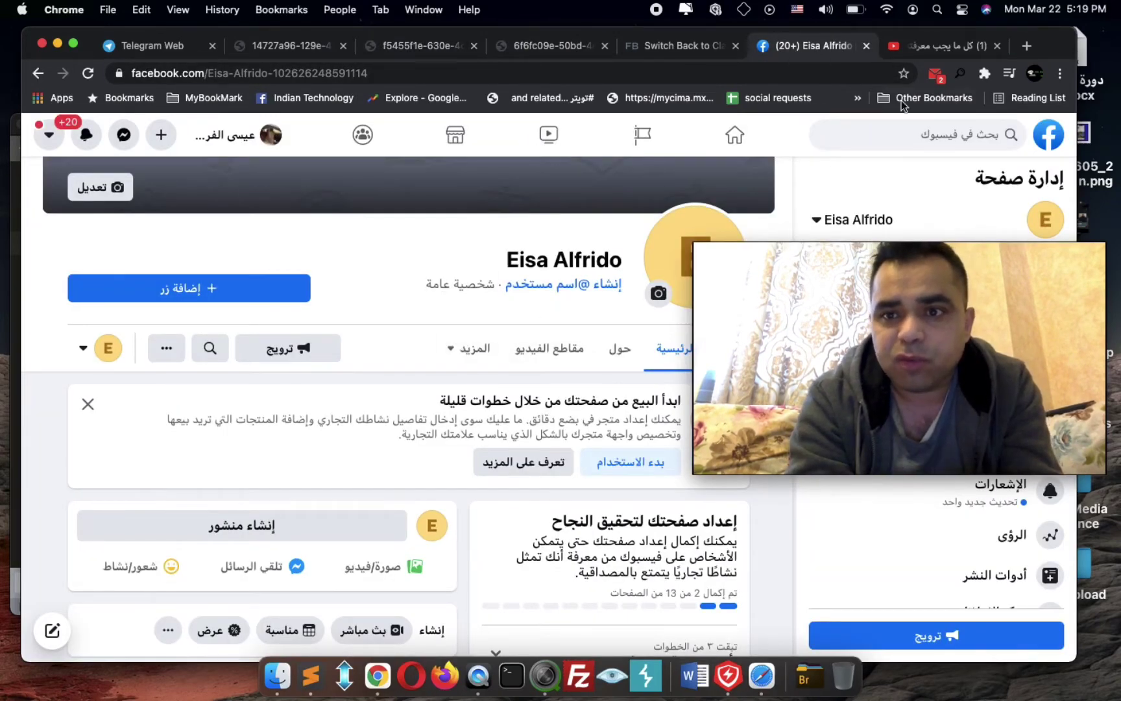
Open the verified creator's Page address in a new tab, browse its posts, then switch tabs back
left_click(215, 73)
left_click_drag(283, 74, 526, 74)
type("shreate")
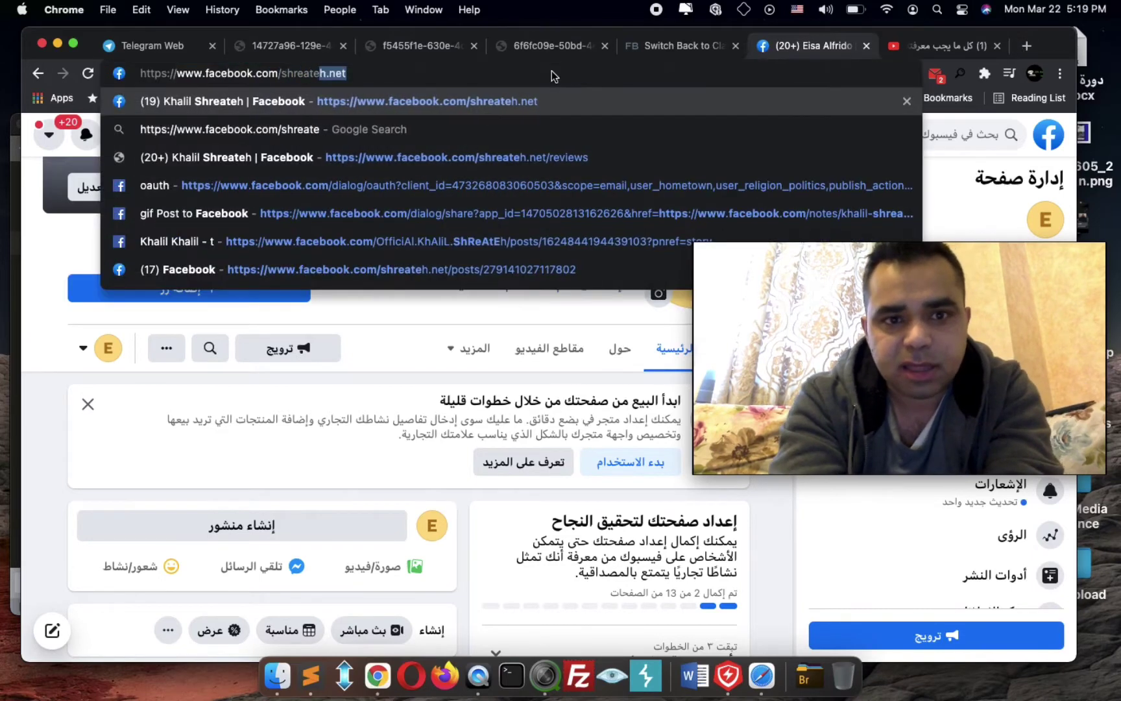
type("h.net")
key("super+Return")
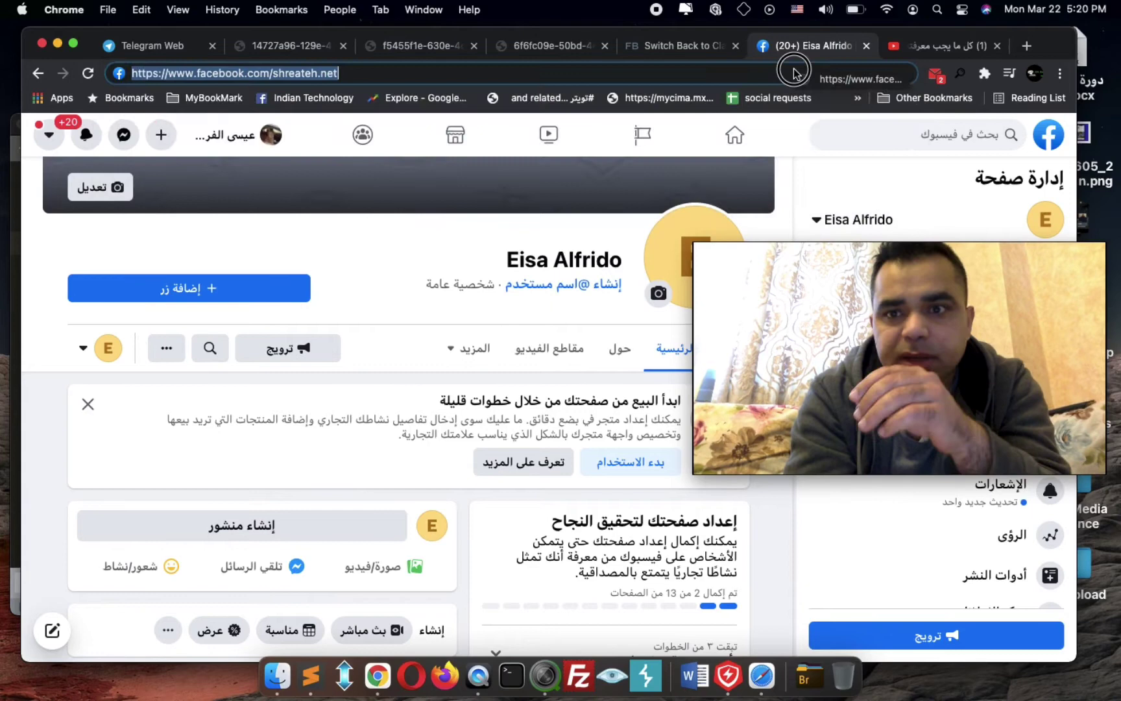
left_click(832, 46)
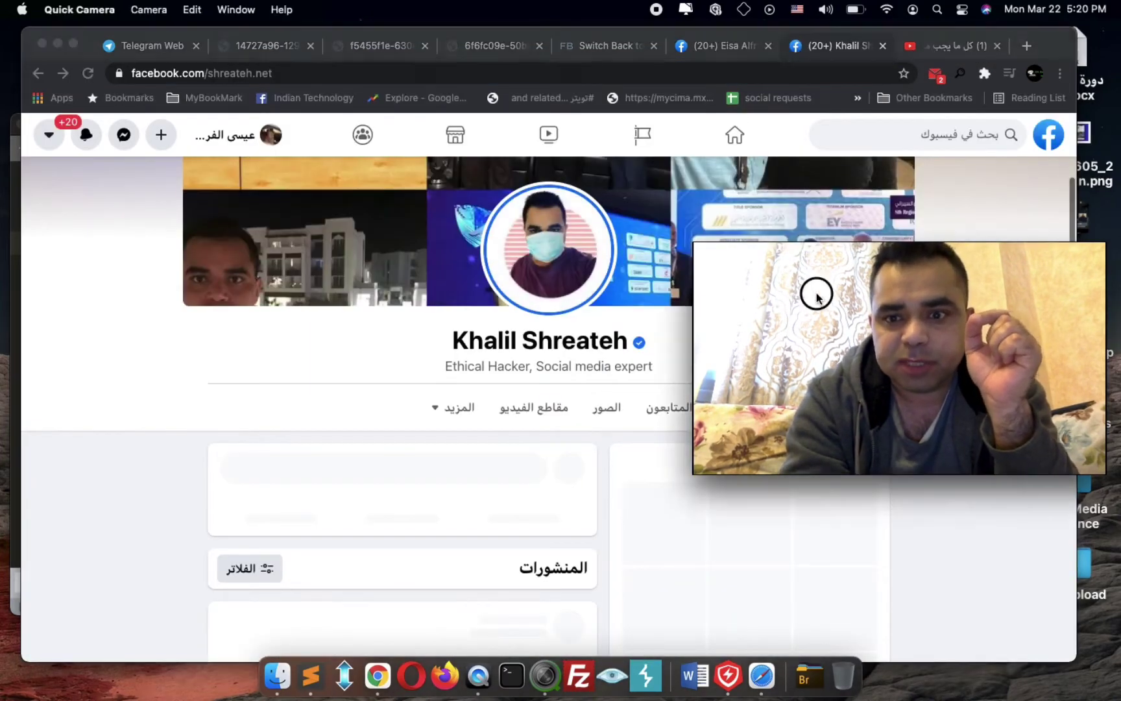
left_click_drag(887, 325, 925, 423)
scroll(397, 377, "down", 2)
scroll(396, 376, "down", 3)
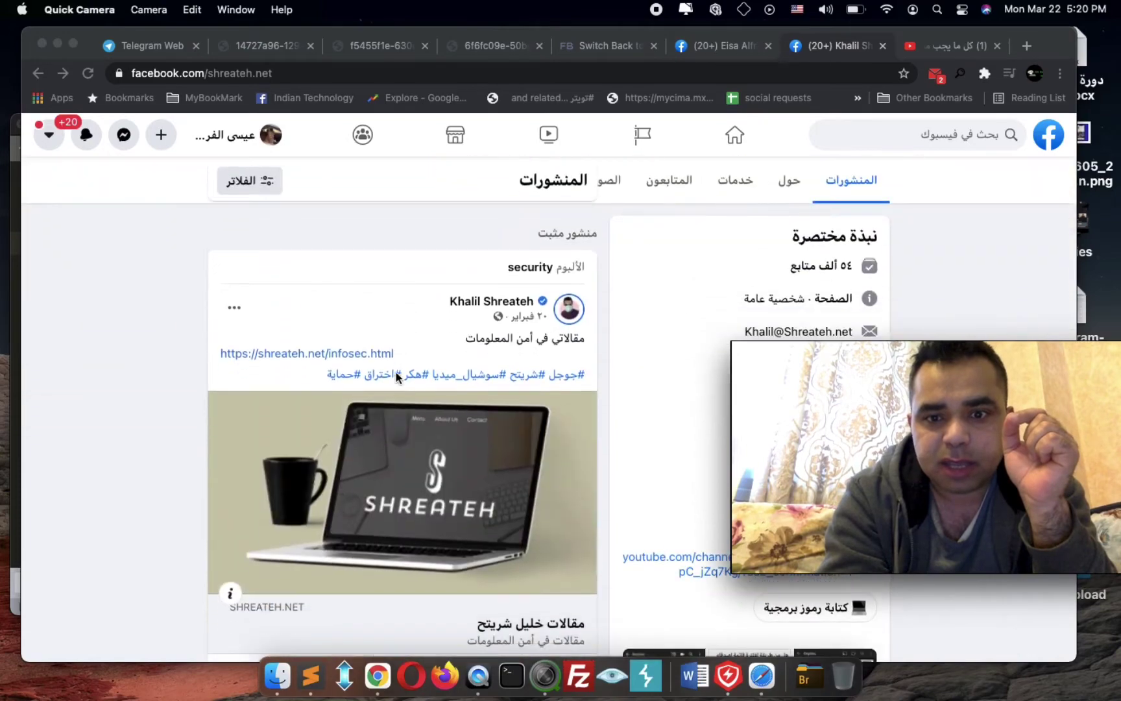
scroll(397, 377, "up", 1)
scroll(397, 377, "up", 2)
scroll(396, 377, "down", 3)
scroll(397, 374, "down", 4)
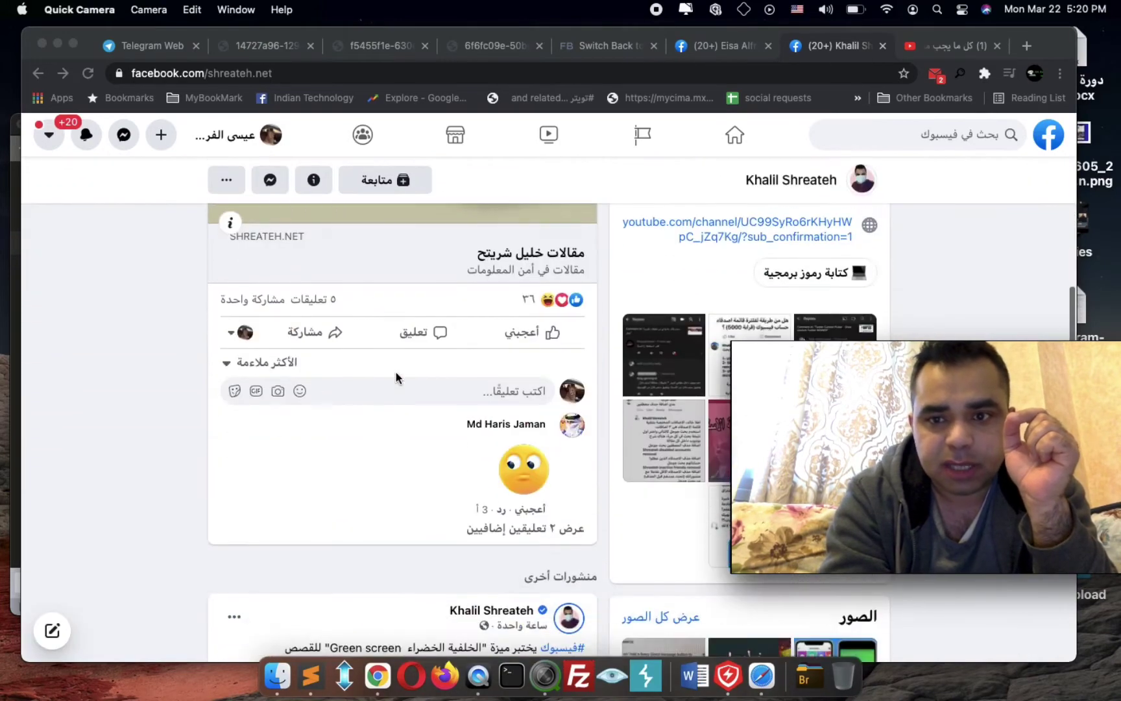
scroll(396, 373, "down", 1)
scroll(396, 373, "down", 1)
scroll(397, 374, "up", 5)
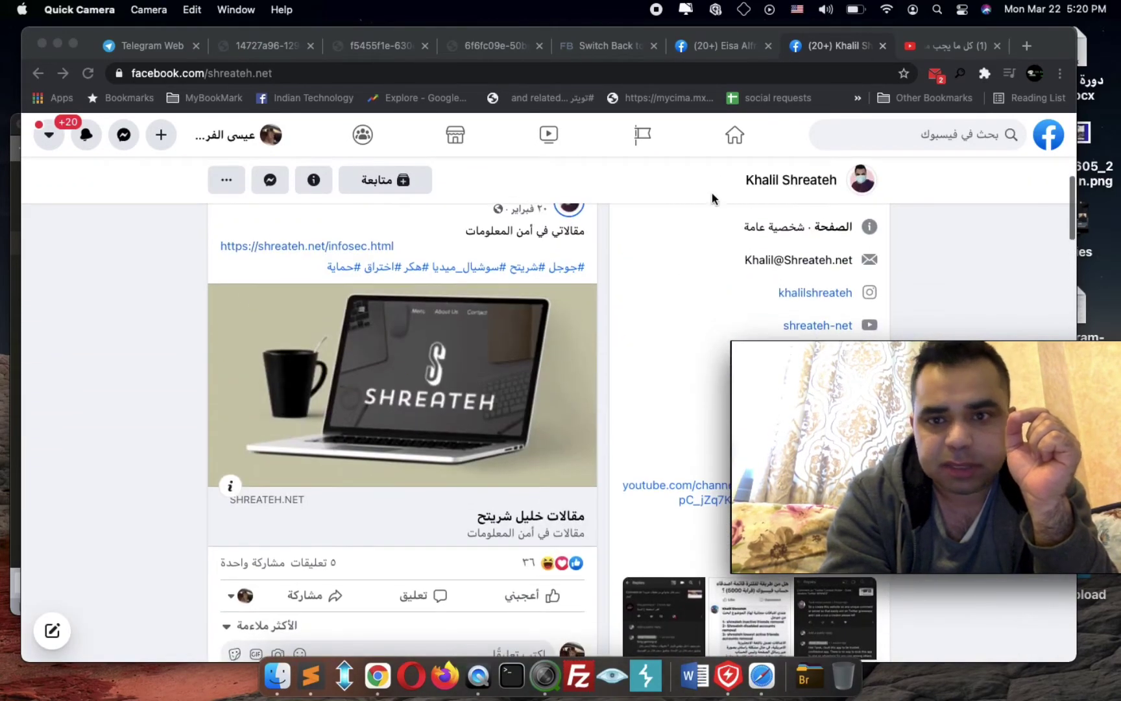
left_click(731, 46)
Show the switch-back help article in English (US), then reload the managed Page
left_click(579, 46)
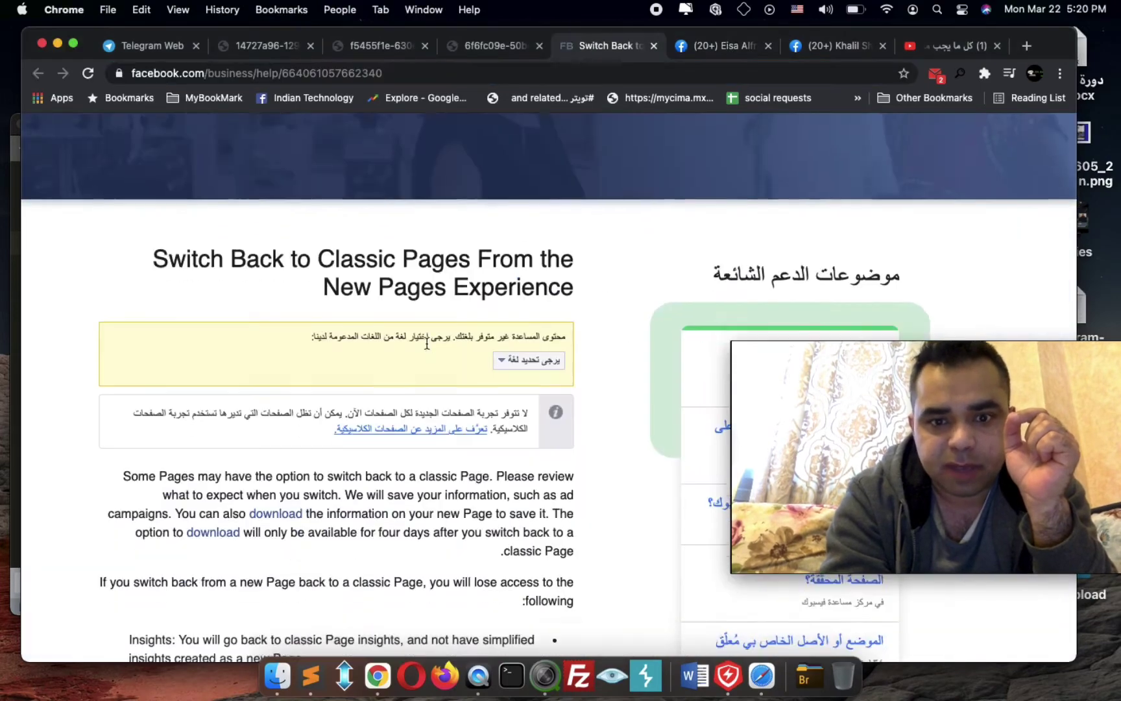
scroll(732, 612, "down", 15)
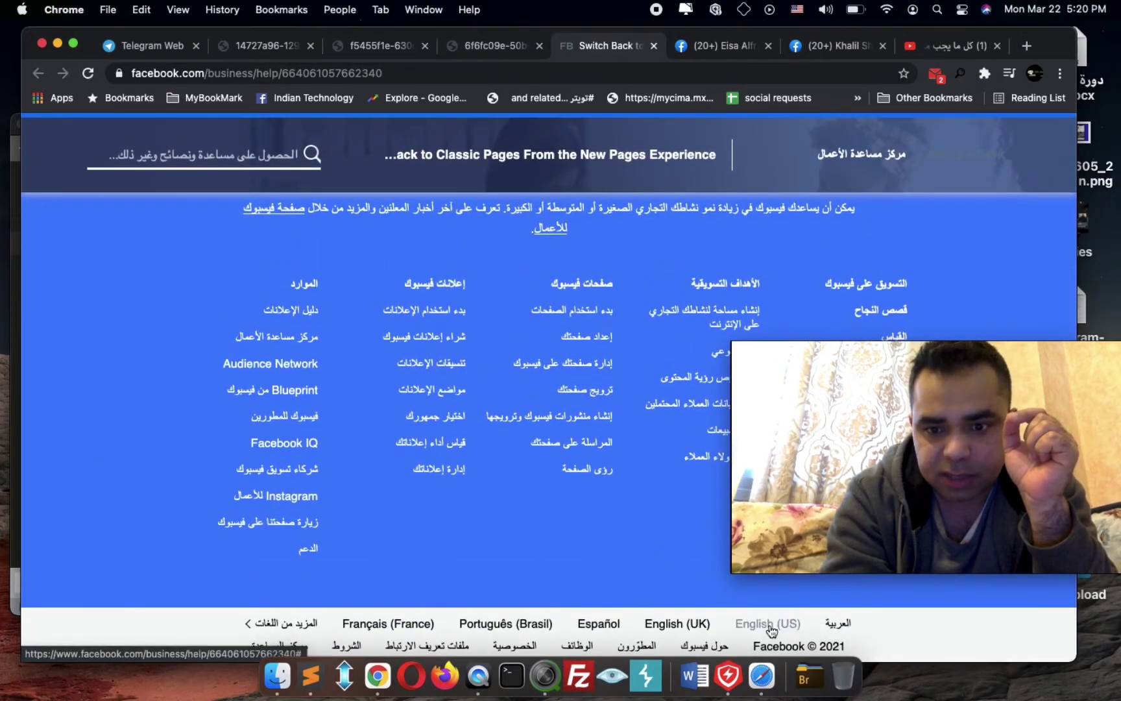
left_click(767, 625)
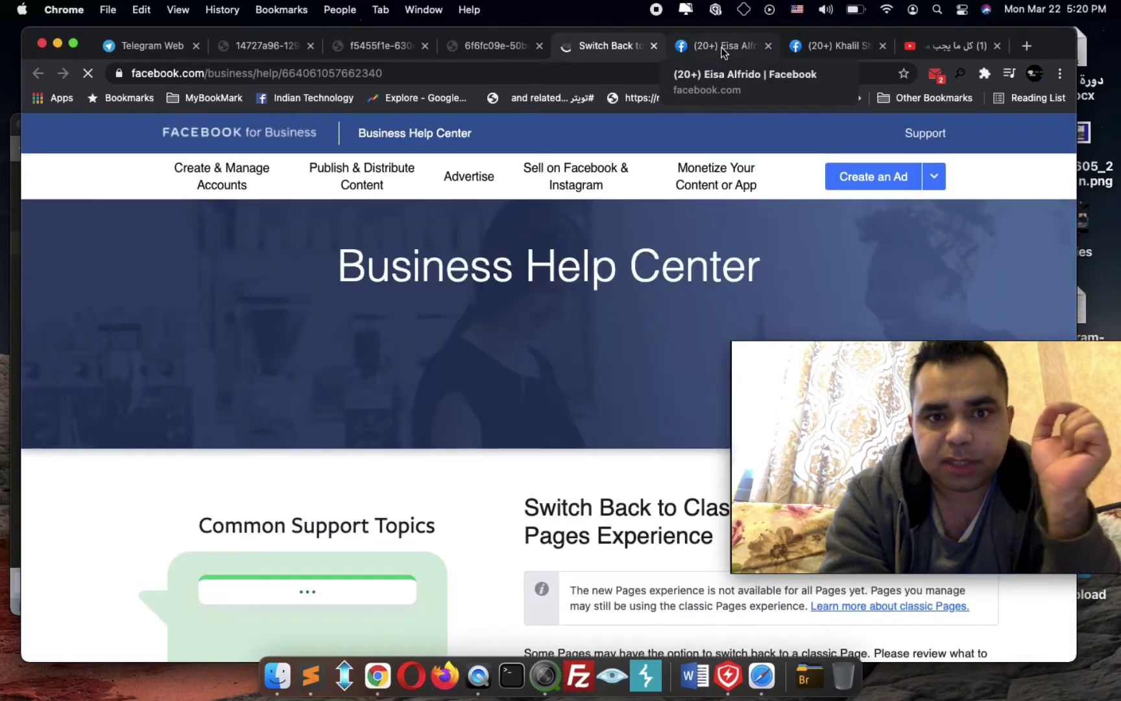
left_click(723, 52)
key("Return")
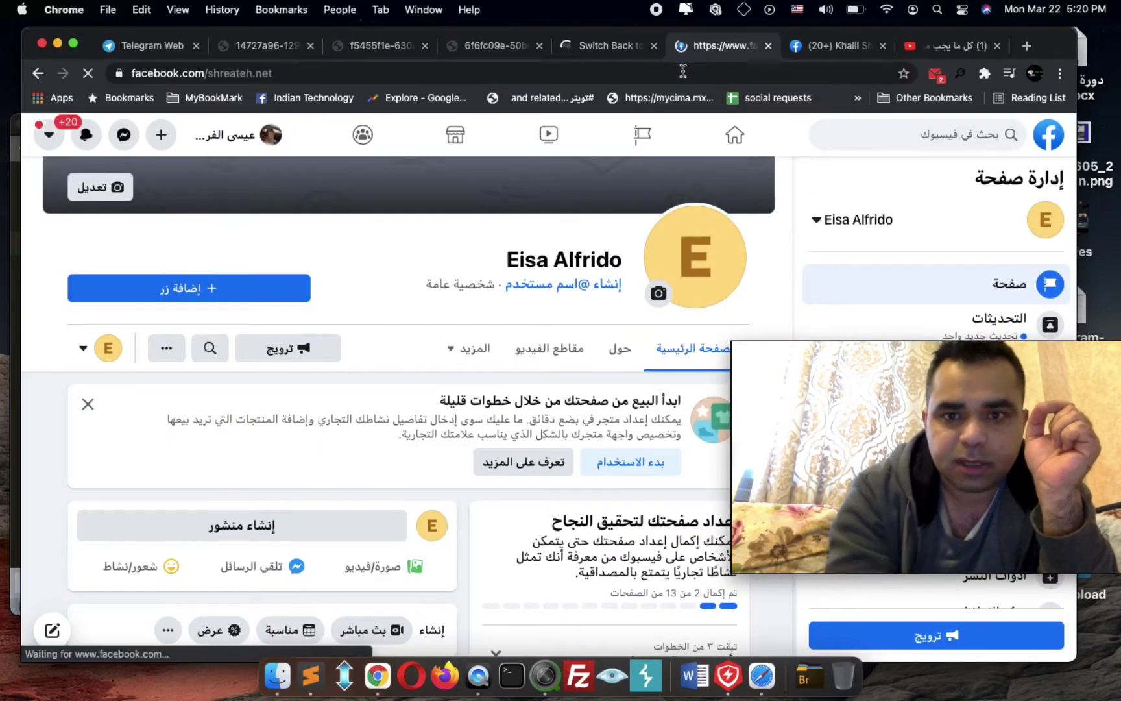
Cycle through the tabs to land on the second Khalil Shreateh Page tab
key("ctrl+Tab")
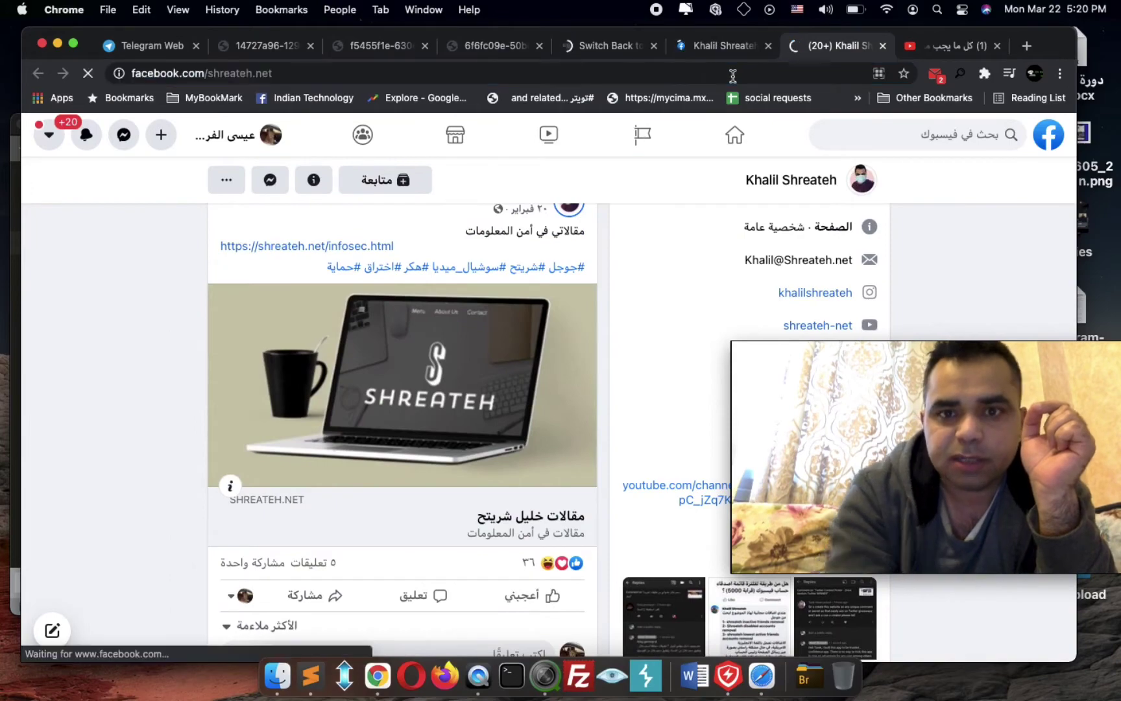
left_click(604, 46)
scroll(536, 272, "down", 5)
scroll(537, 271, "up", 2)
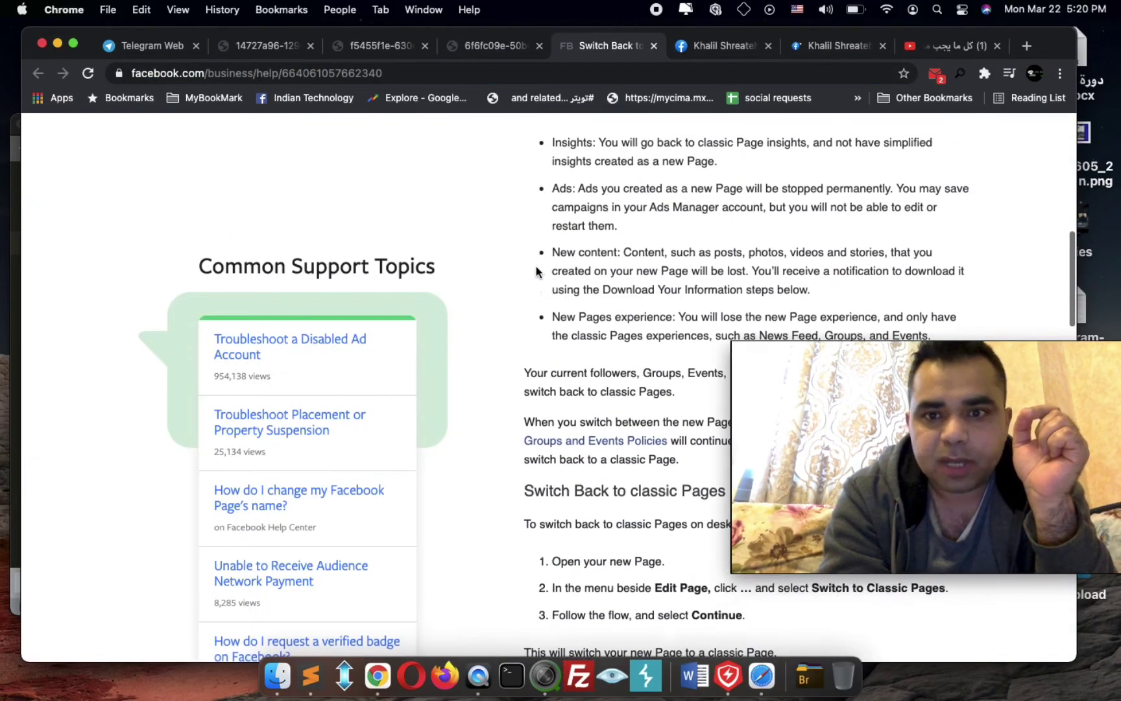
key("ctrl+Tab")
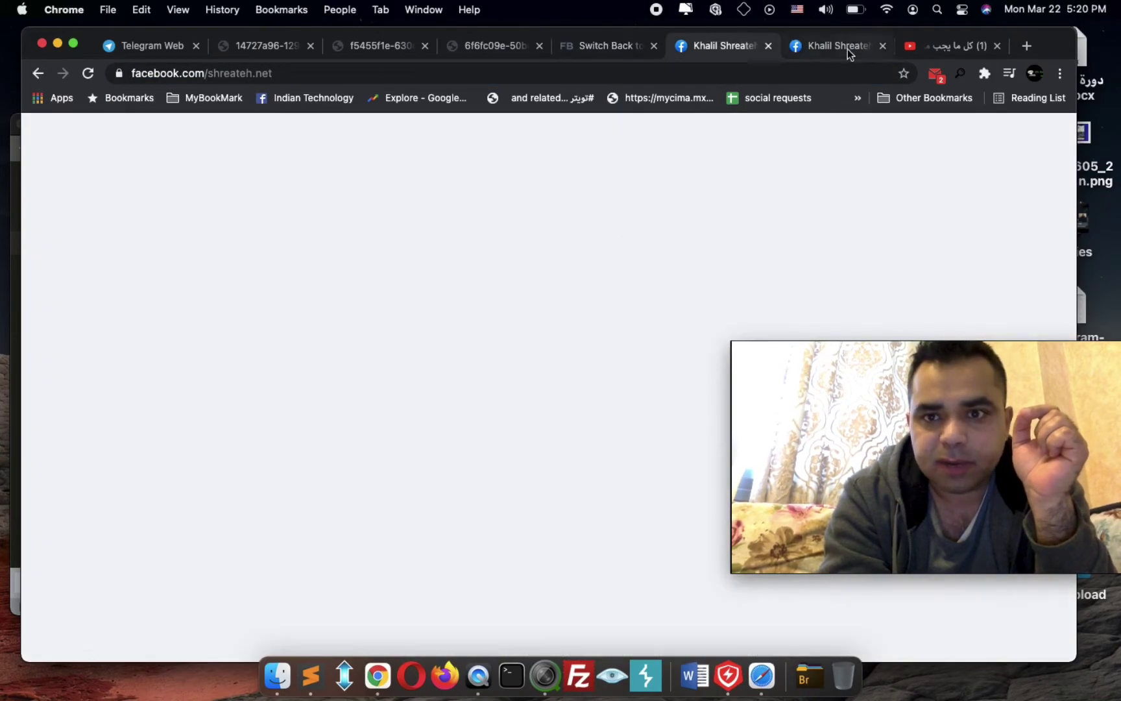
left_click(845, 49)
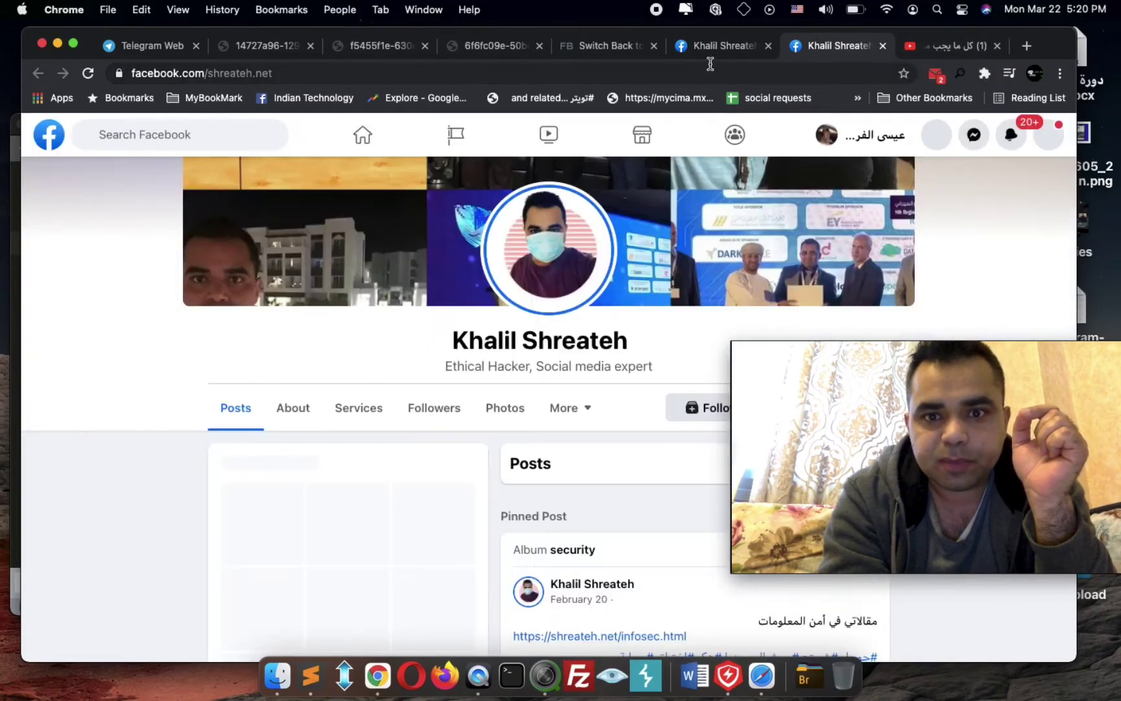
scroll(465, 326, "down", 6)
scroll(464, 324, "down", 3)
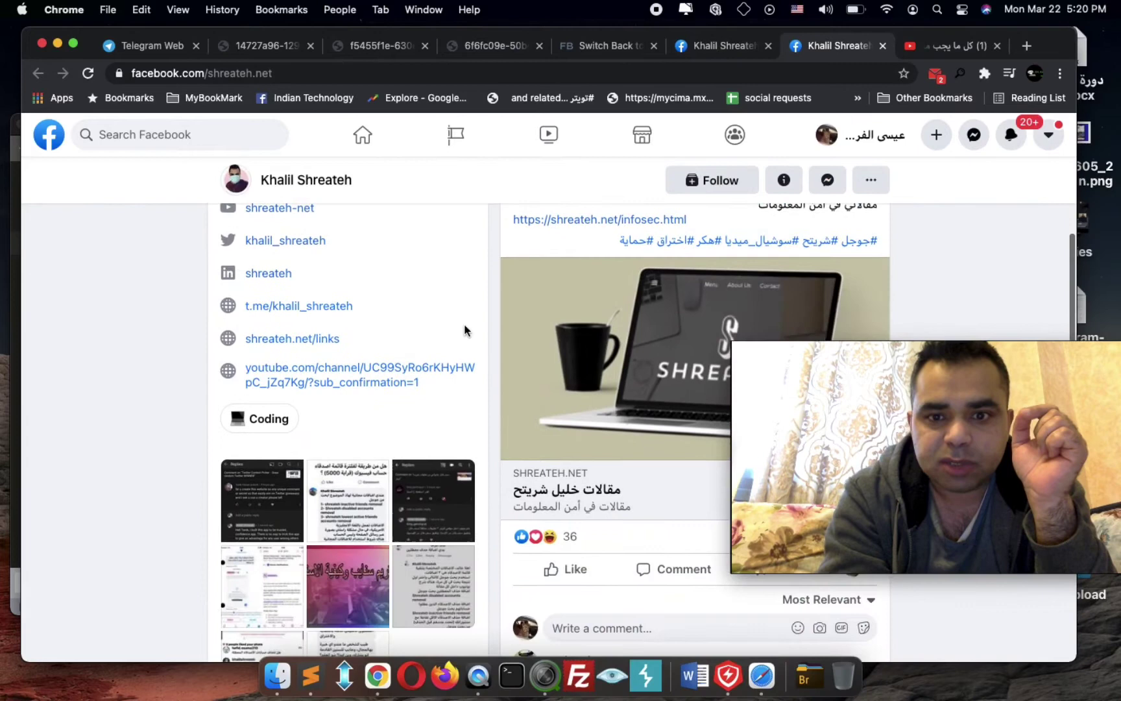
scroll(464, 329, "up", 3)
scroll(464, 329, "down", 2)
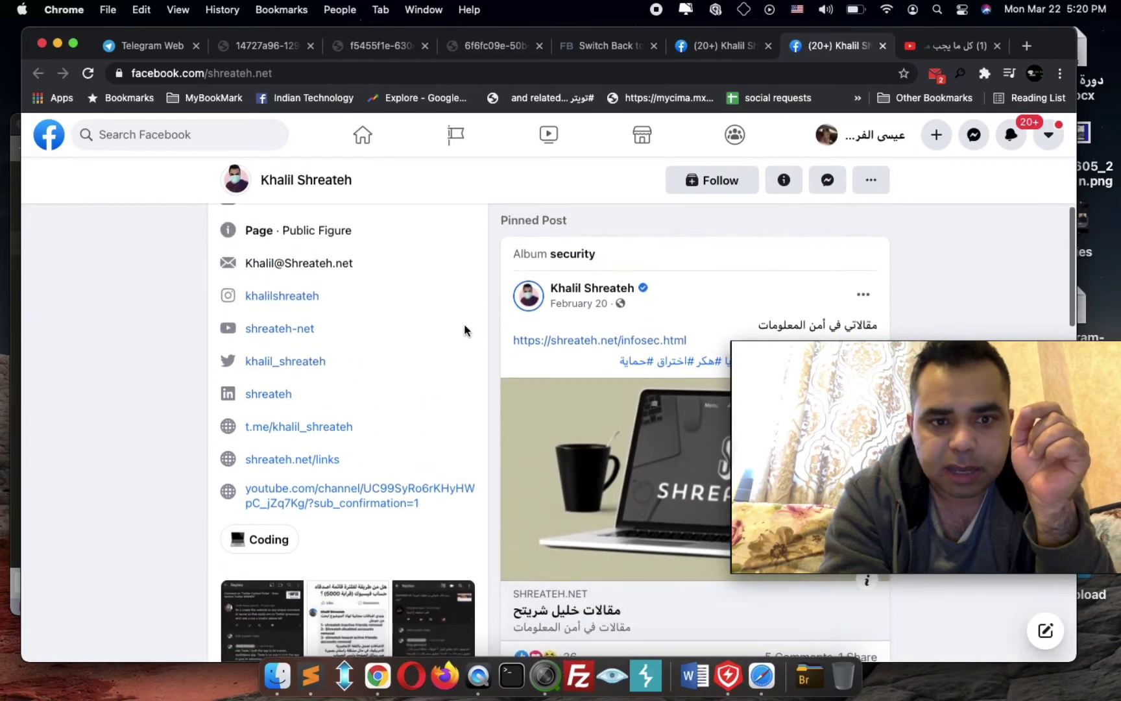
scroll(464, 330, "down", 2)
scroll(465, 329, "up", 3)
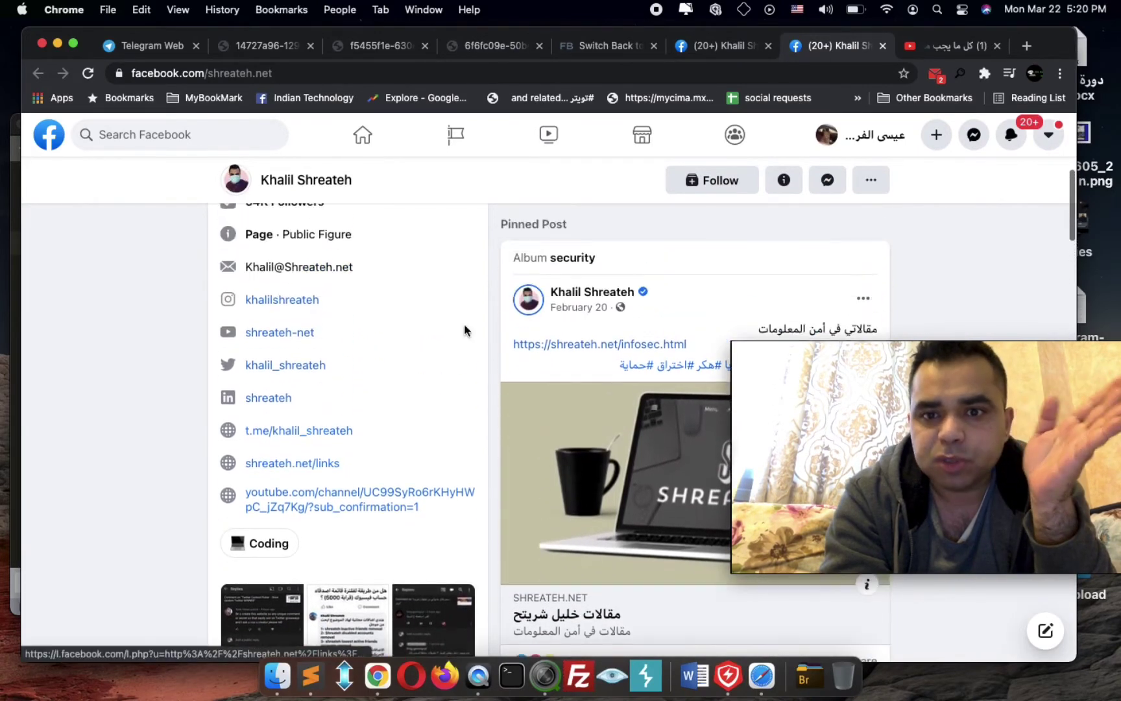
scroll(464, 330, "up", 1)
left_click(456, 50)
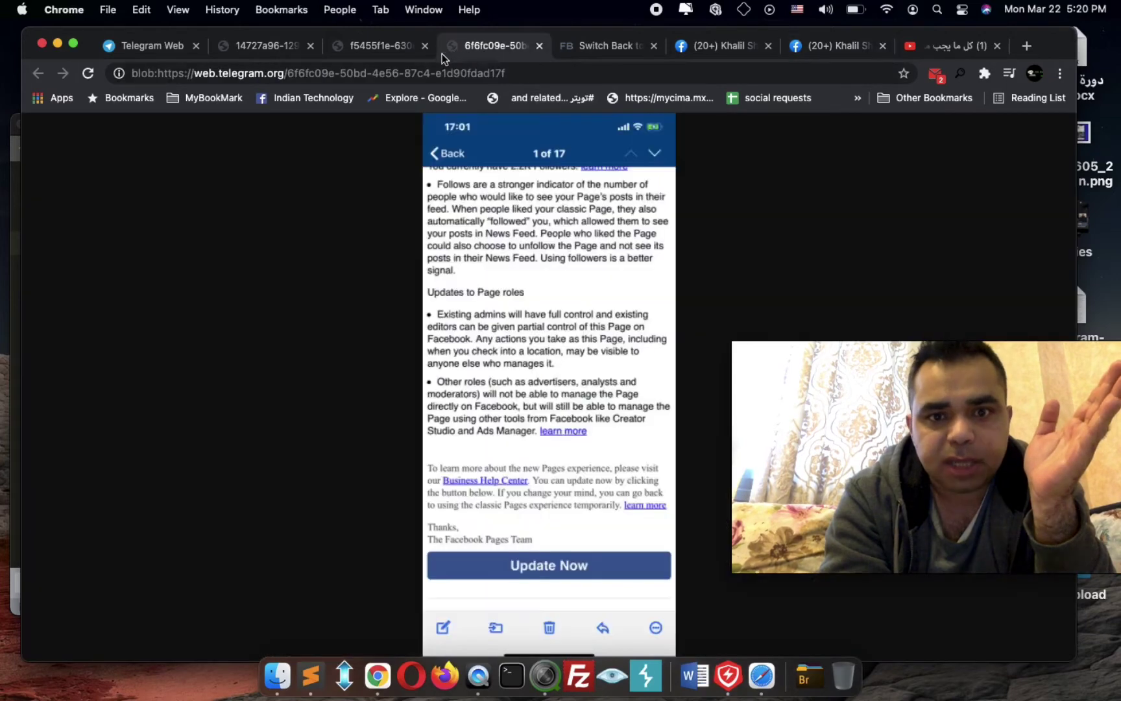
left_click(379, 49)
left_click(832, 46)
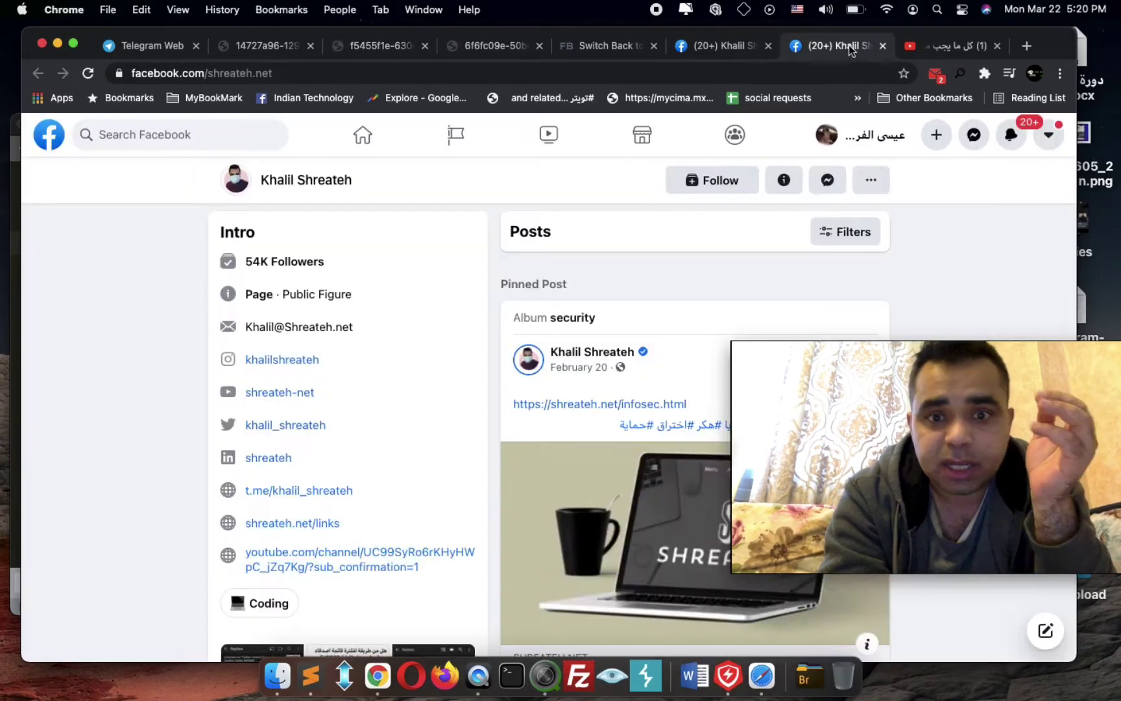
scroll(657, 258, "up", 2)
scroll(657, 258, "up", 3)
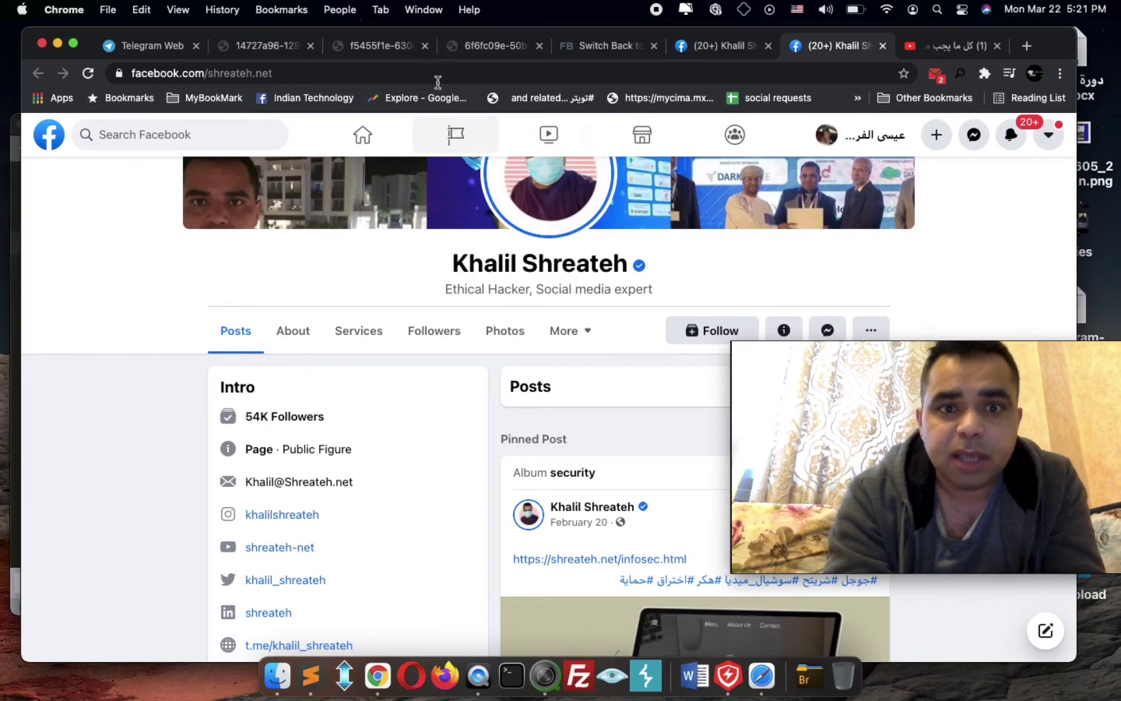
Glance at the update email and both Khalil Shreateh tabs, ending on the switch-back help article
left_click(393, 46)
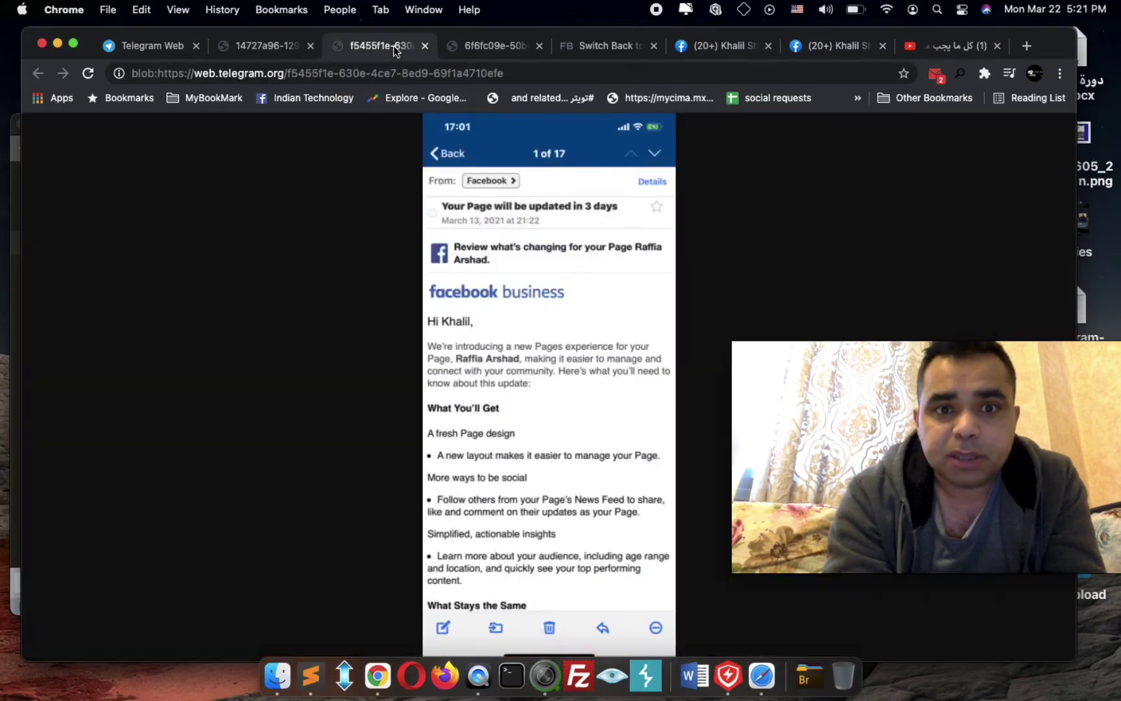
left_click(730, 49)
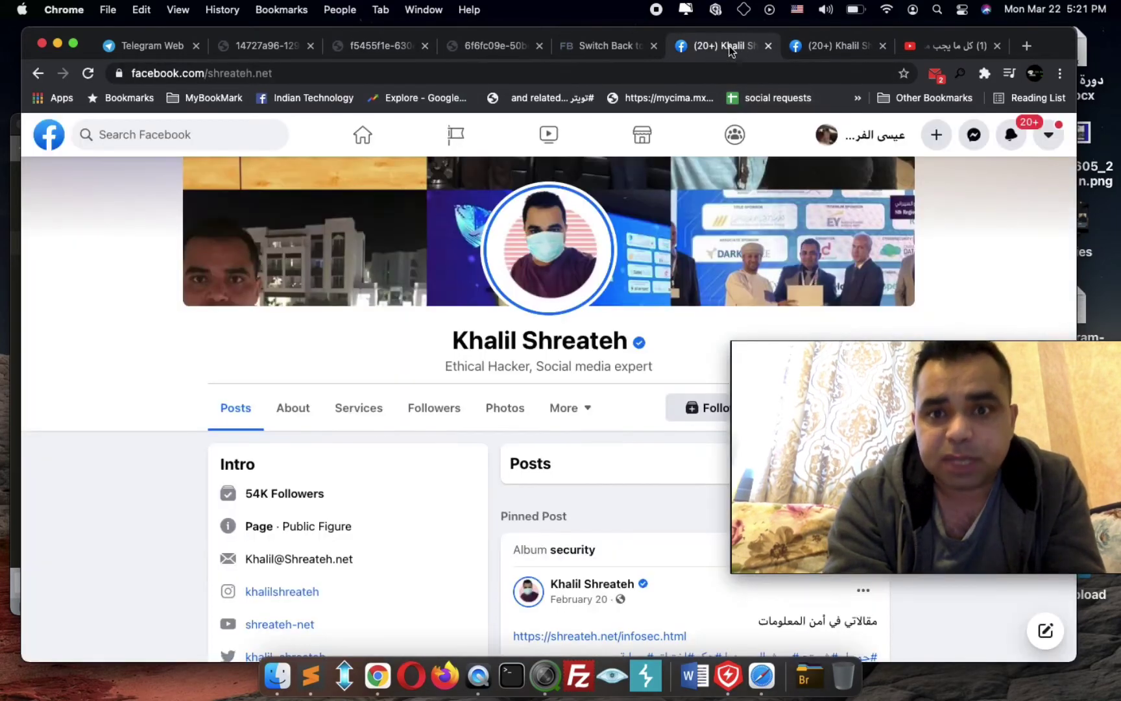
left_click(842, 54)
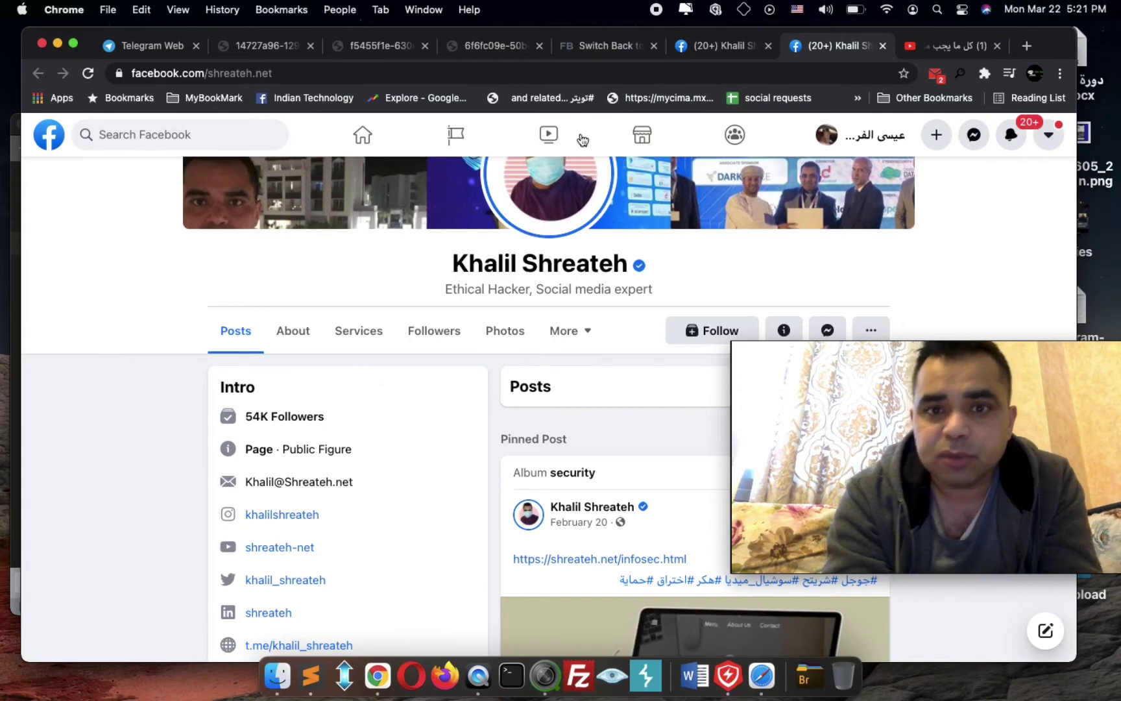
left_click(604, 47)
scroll(666, 255, "up", 10)
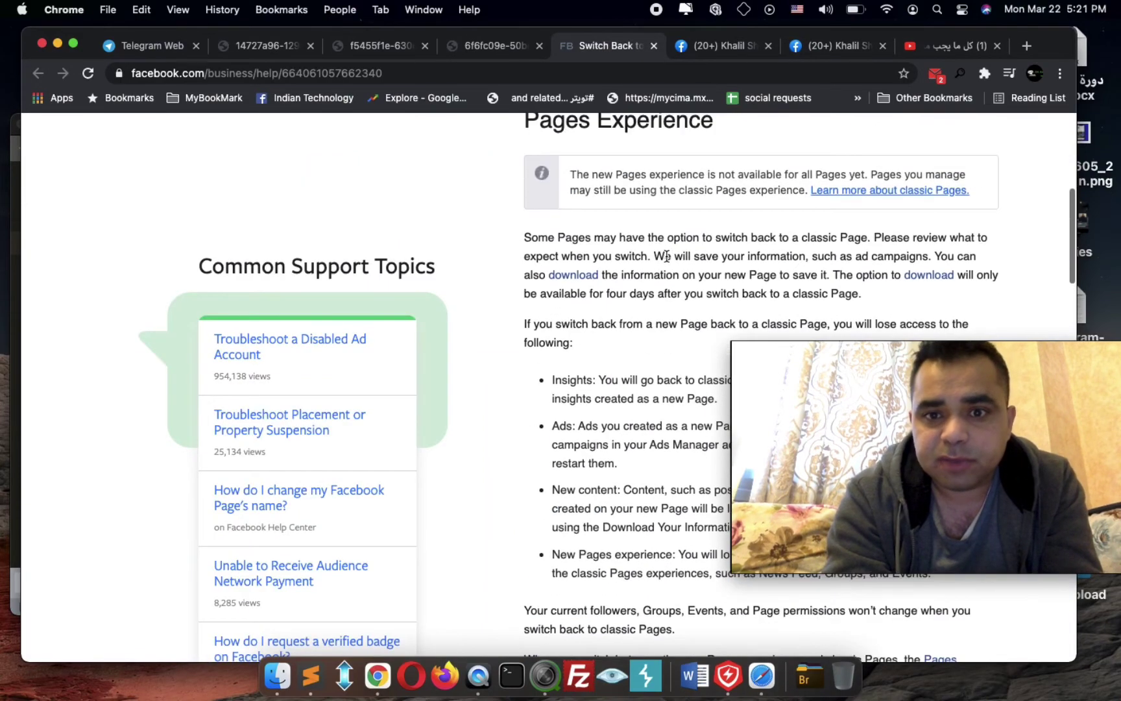
scroll(667, 255, "up", 2)
Select text in the help article's section on what you lose
left_click(844, 413)
left_click_drag(845, 414, 188, 343)
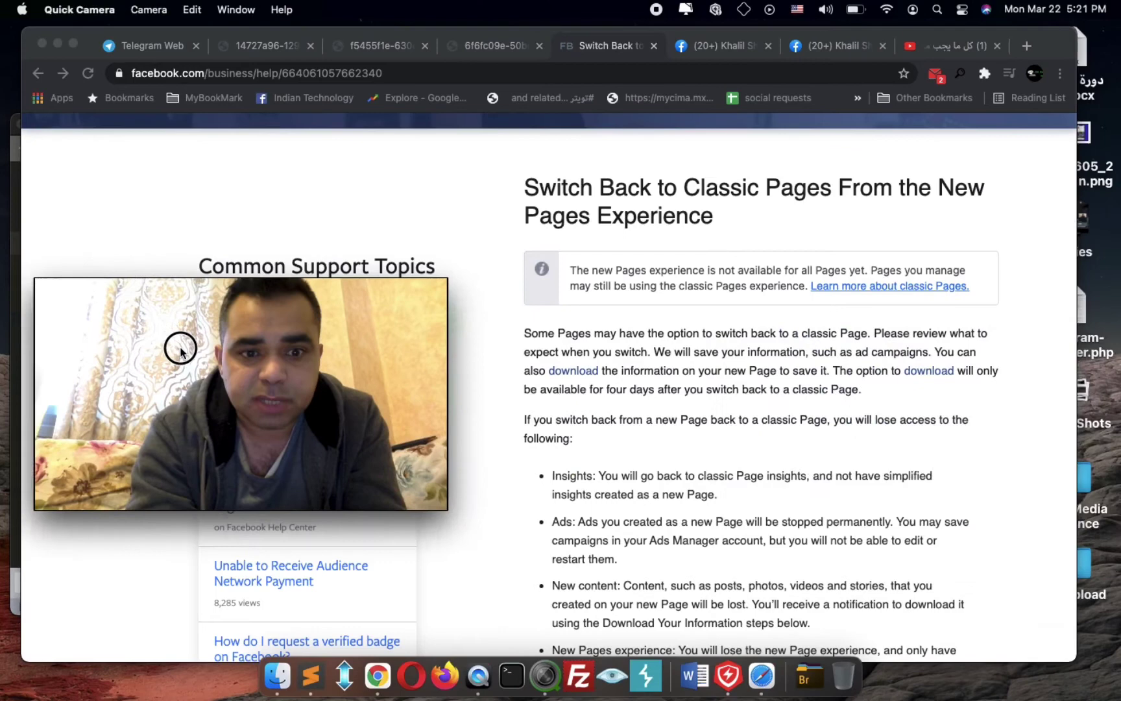
double_click(649, 371)
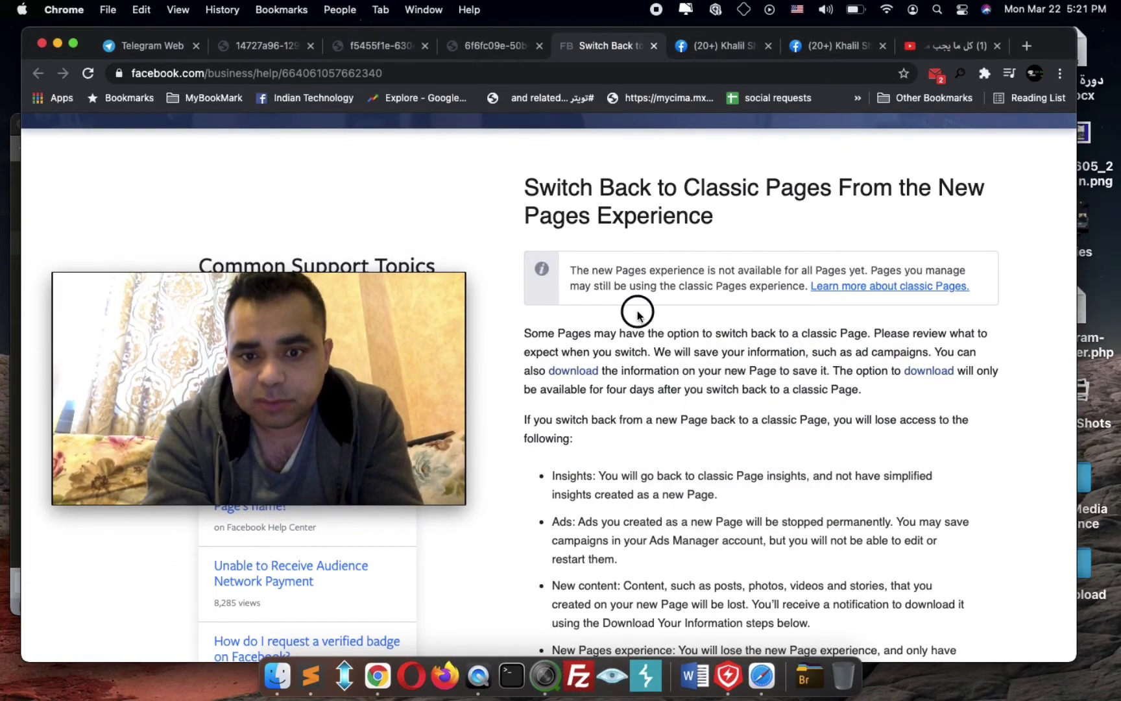
scroll(637, 310, "down", 2)
scroll(637, 303, "down", 3)
scroll(632, 289, "up", 1)
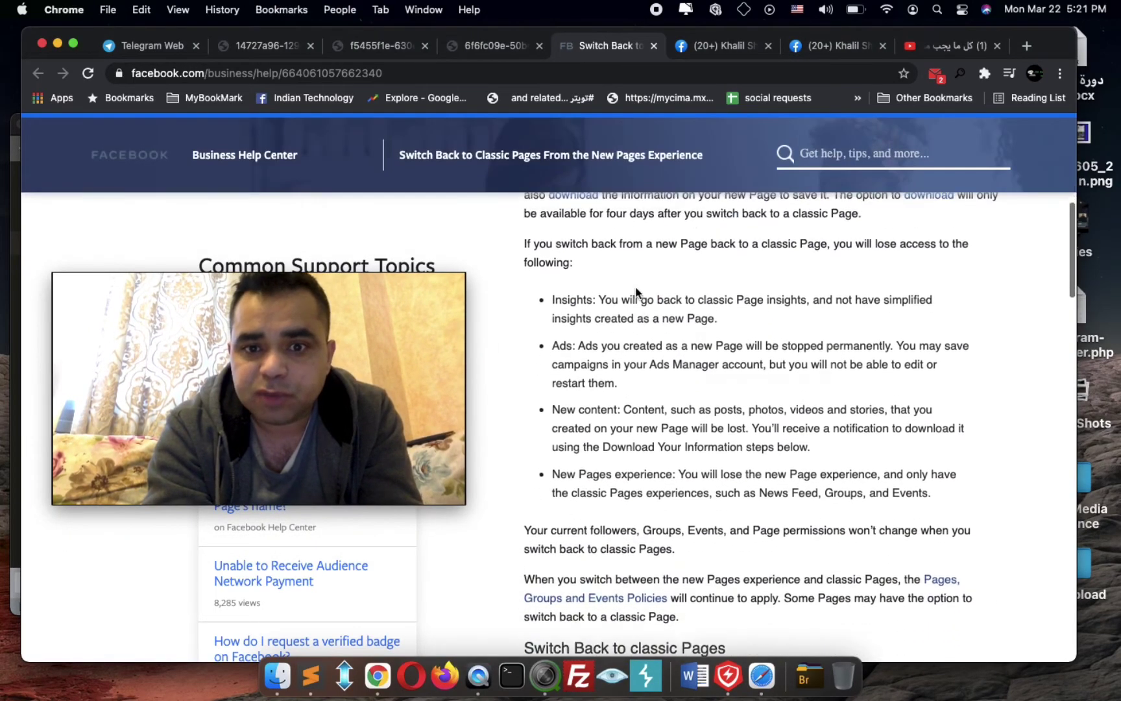
scroll(622, 279, "up", 1)
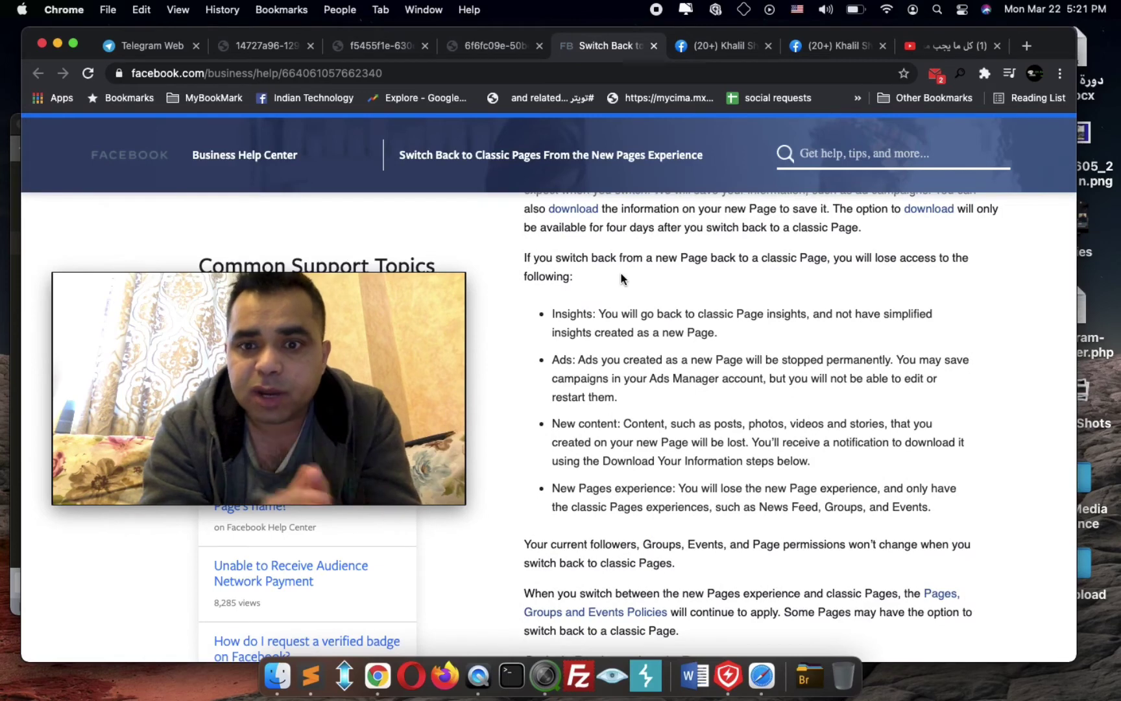
Highlight Insights, then 'content' and 'New', in the bullets of lost features
double_click(572, 314)
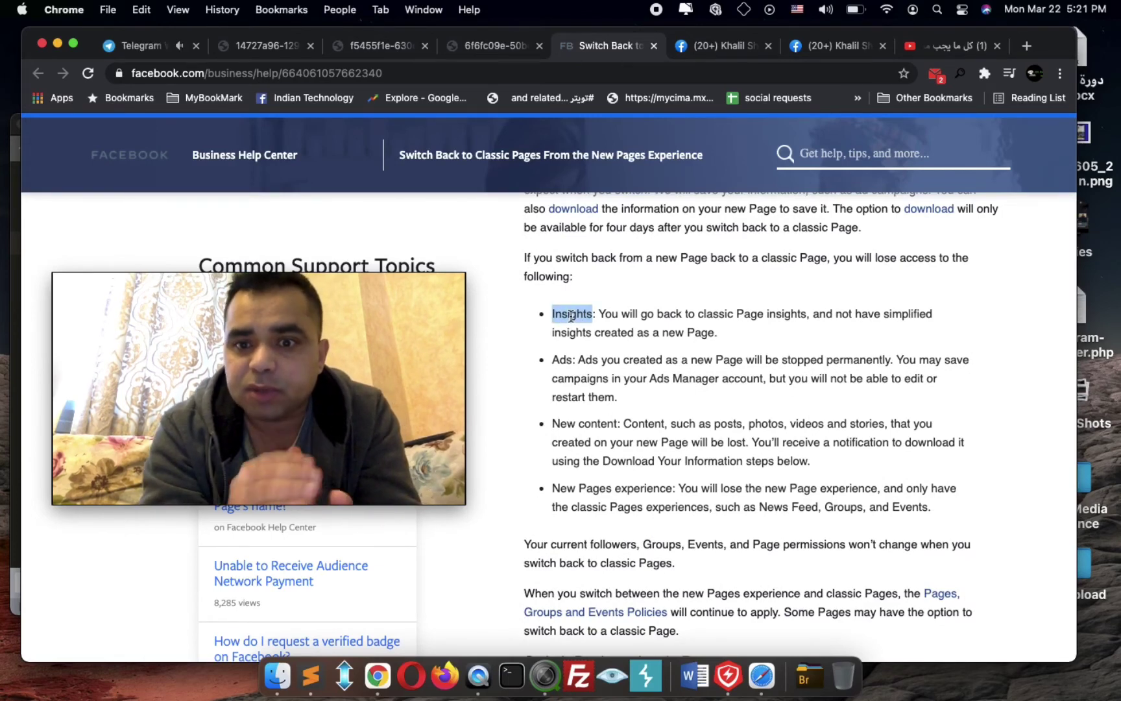
left_click(619, 290)
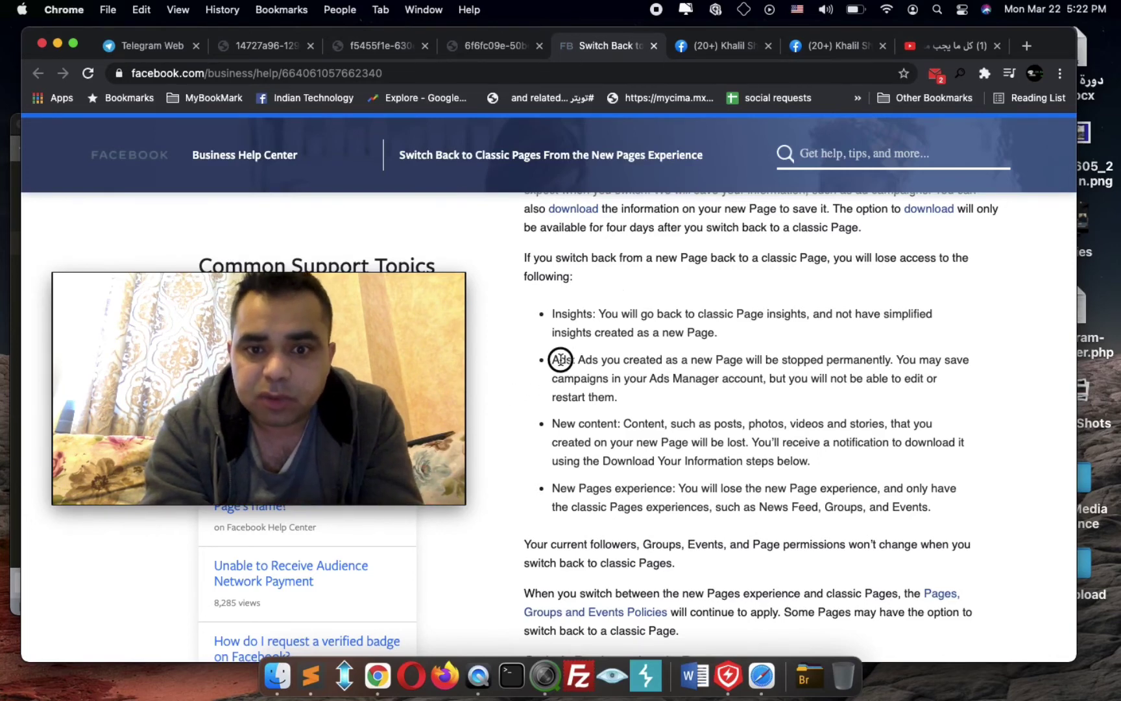
scroll(562, 361, "down", 1)
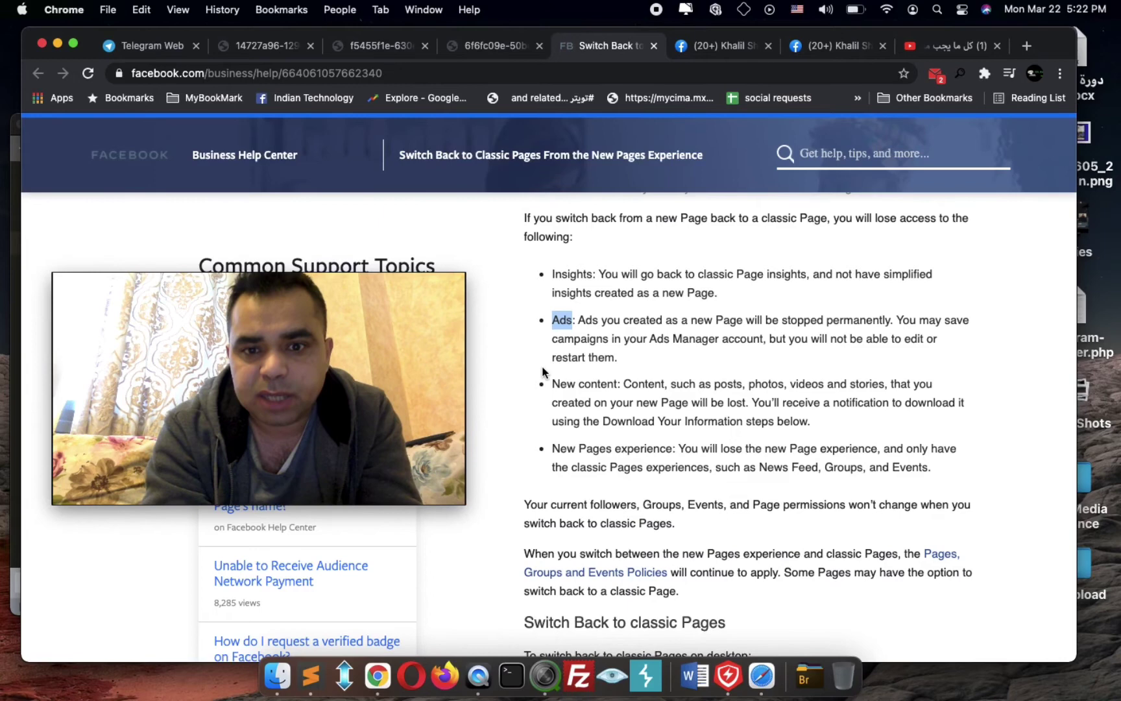
scroll(543, 372, "down", 1)
left_click(573, 365)
double_click(586, 364)
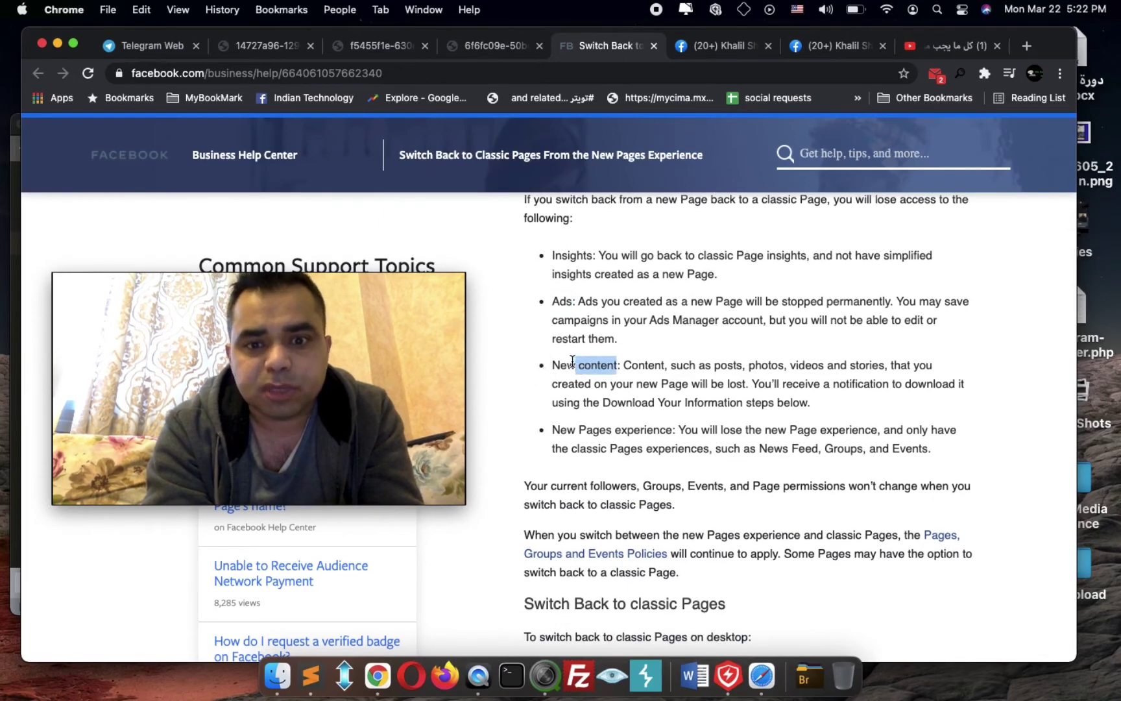
double_click(571, 361)
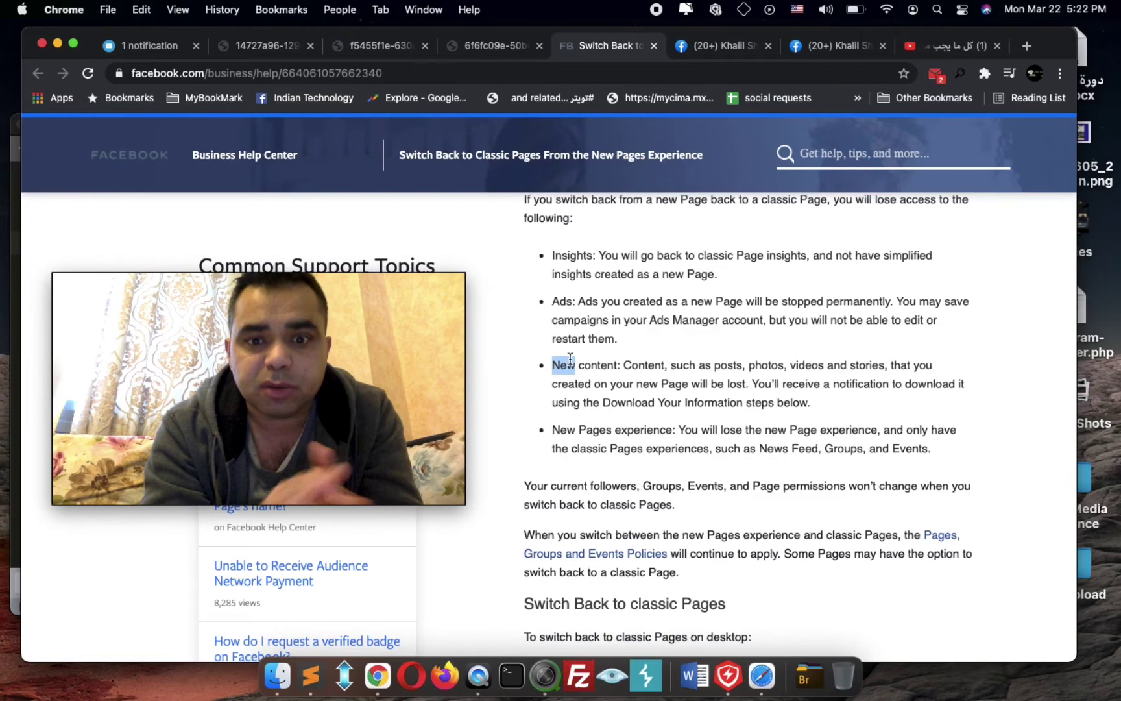
scroll(569, 359, "down", 1)
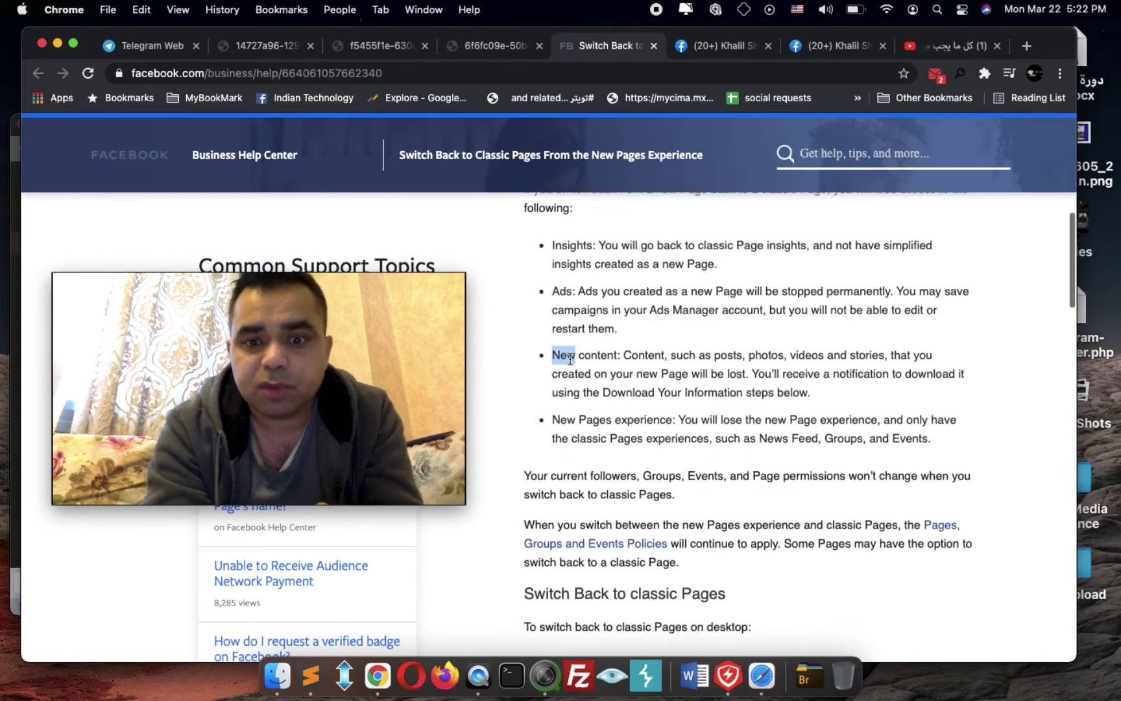
scroll(570, 359, "down", 1)
scroll(570, 360, "down", 3)
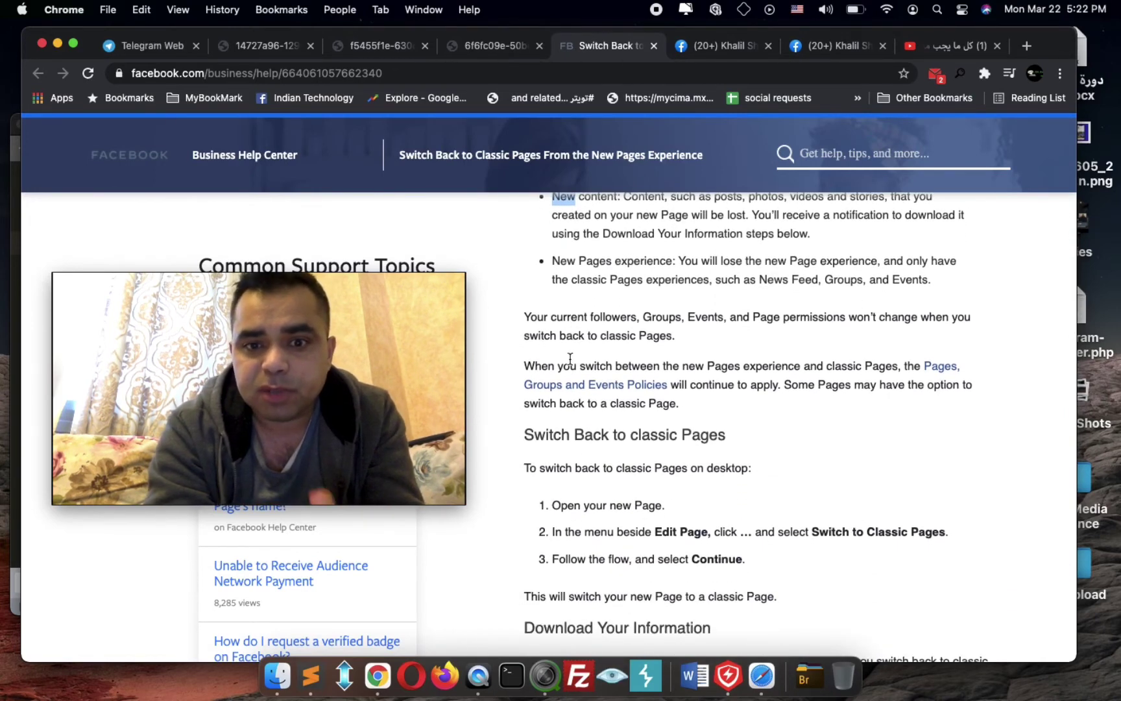
scroll(570, 359, "down", 5)
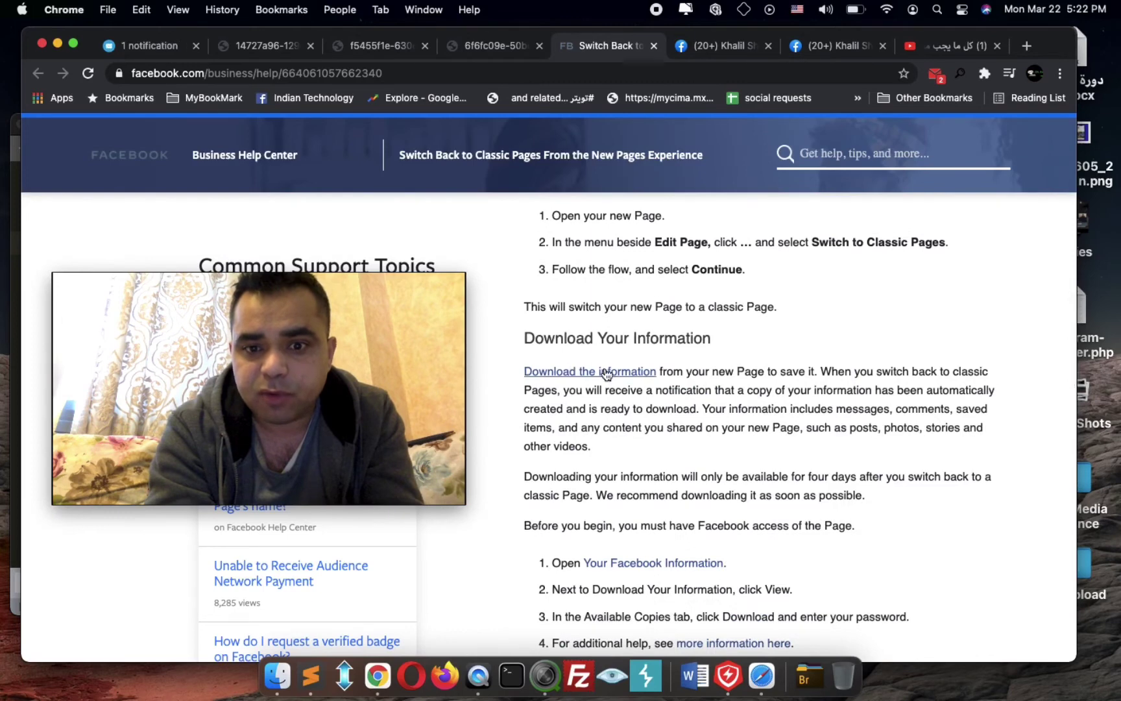
Highlight the Download Your Information and Switch Back headings, step 1, and 'Switch to Classic Pages'
left_click_drag(543, 338, 629, 338)
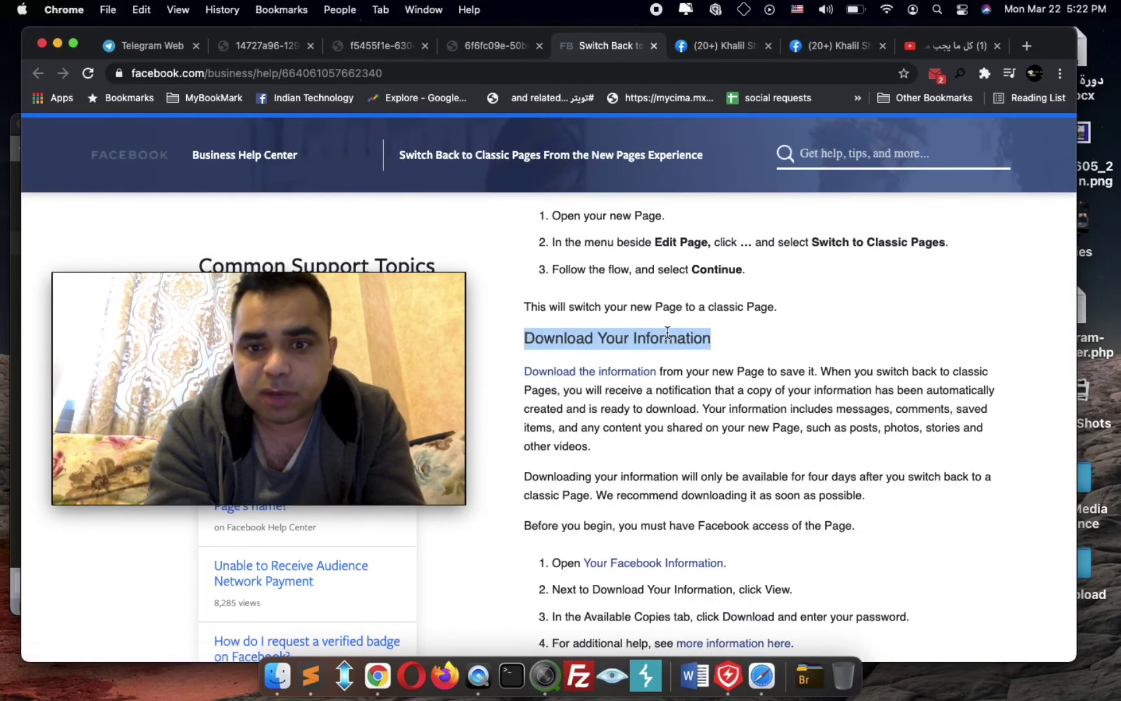
double_click(690, 339)
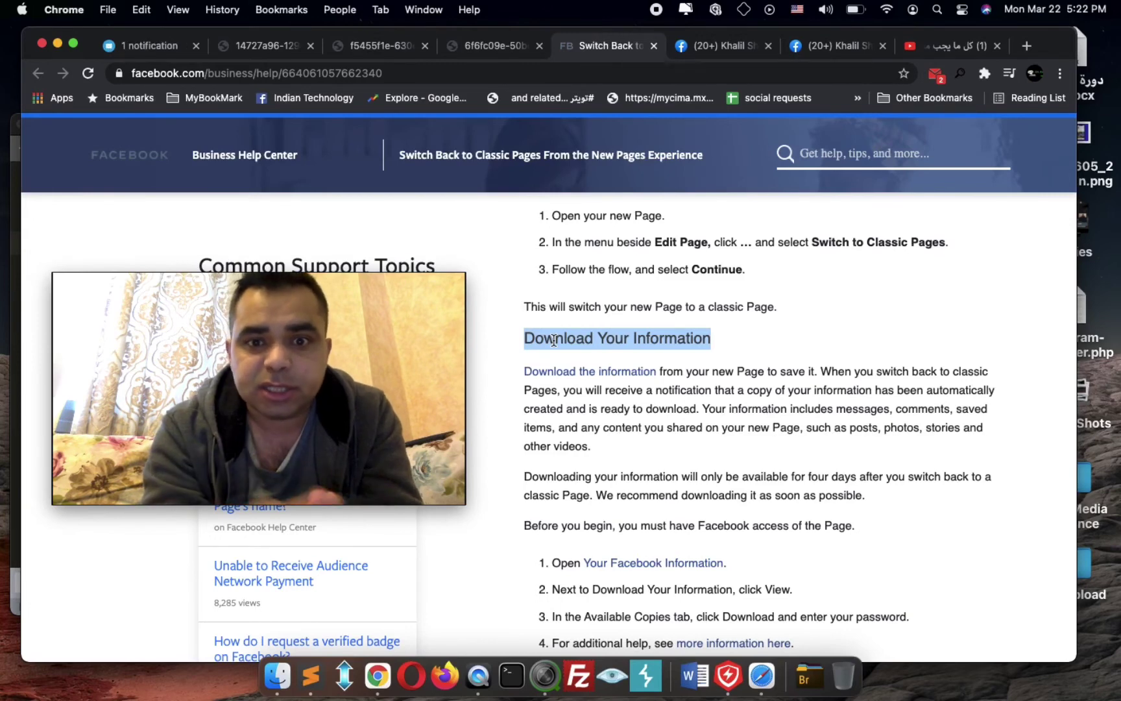
scroll(553, 340, "up", 3)
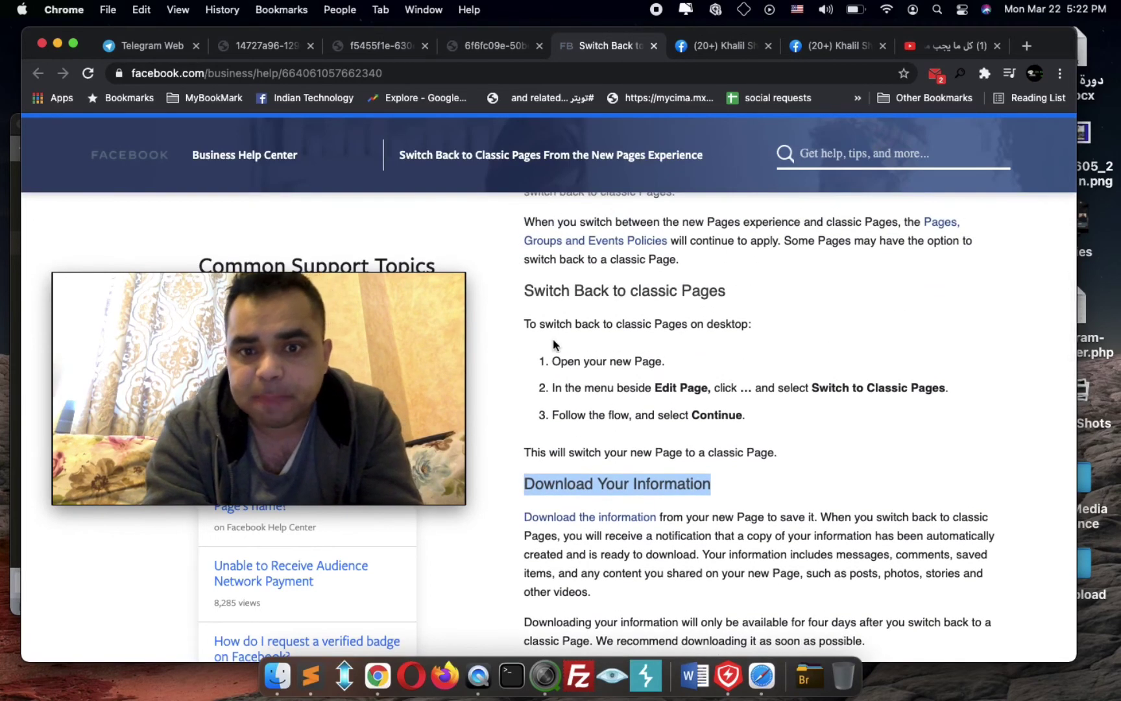
scroll(543, 303, "up", 1)
left_click_drag(543, 304, 685, 296)
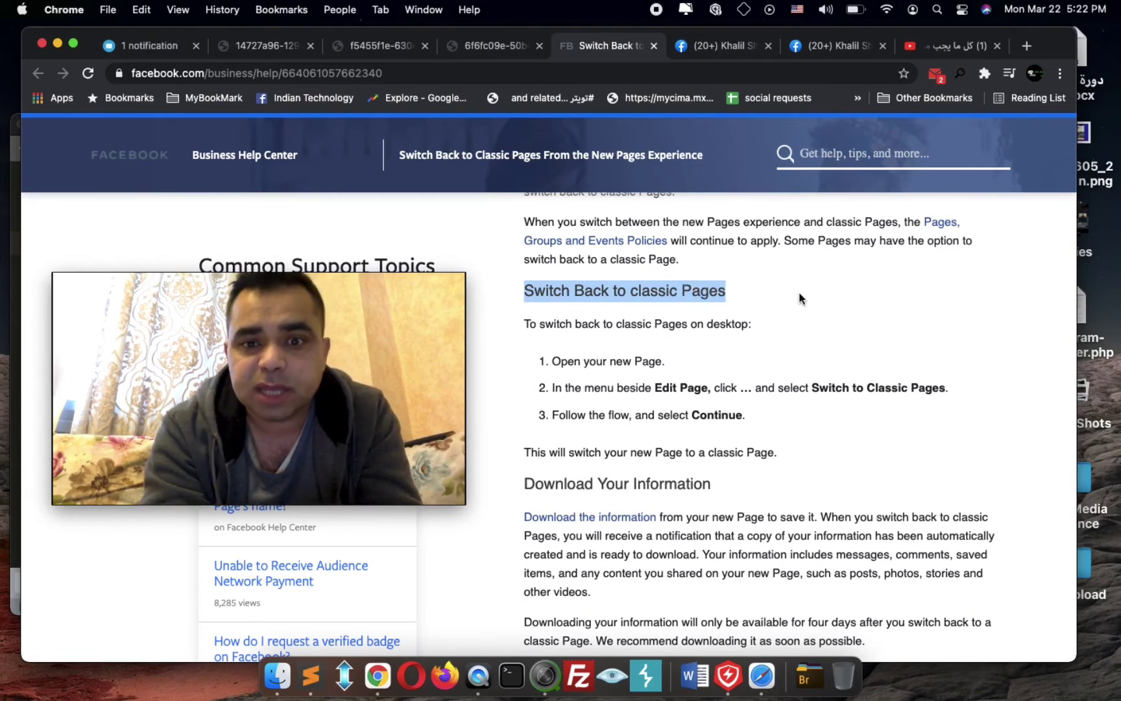
left_click_drag(553, 360, 591, 361)
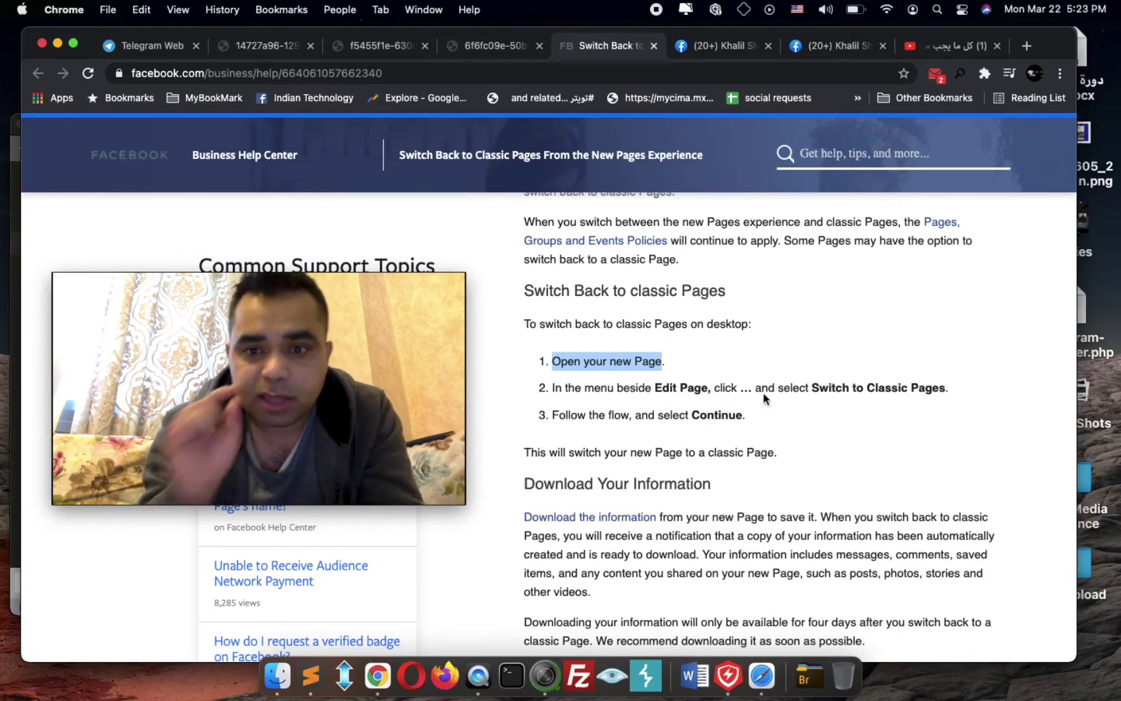
left_click_drag(811, 388, 923, 386)
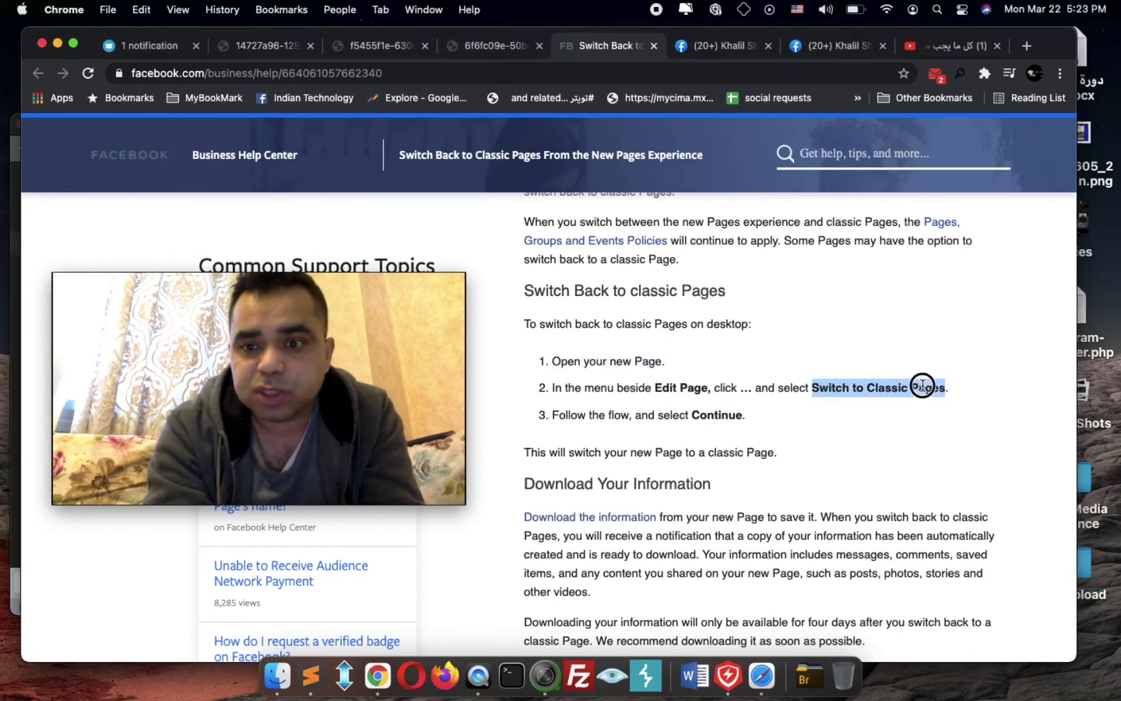
Cycle through the open profile tabs, then go Back to load the managed Page
left_click(737, 48)
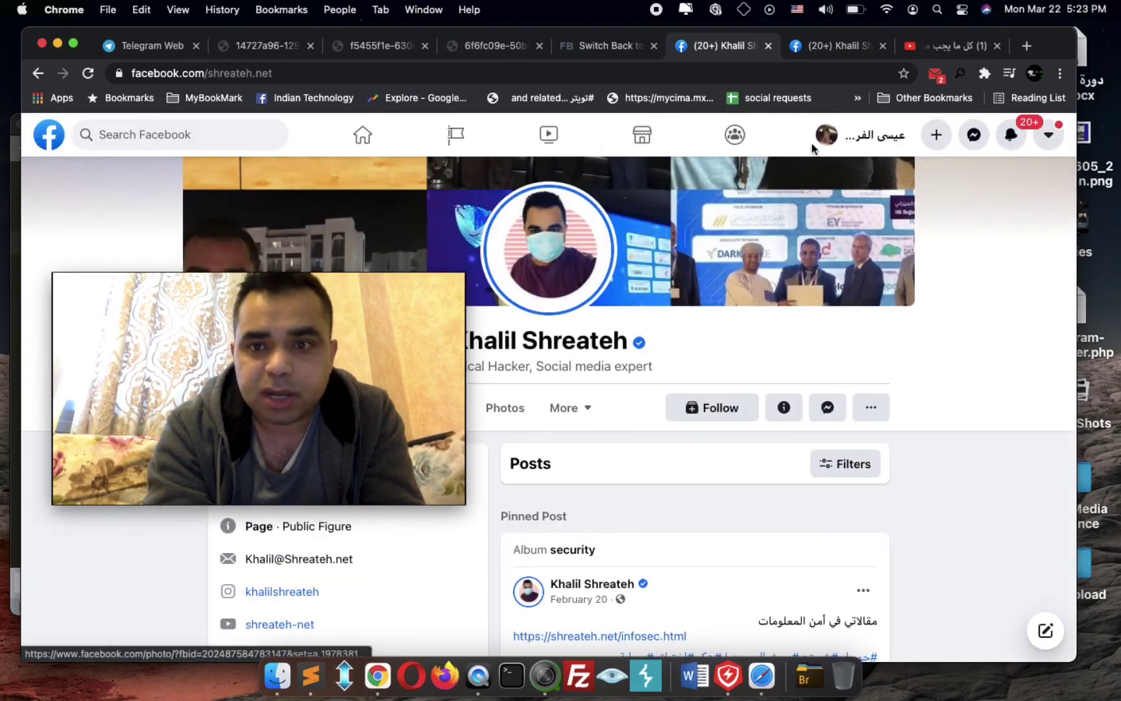
key("ctrl+Tab")
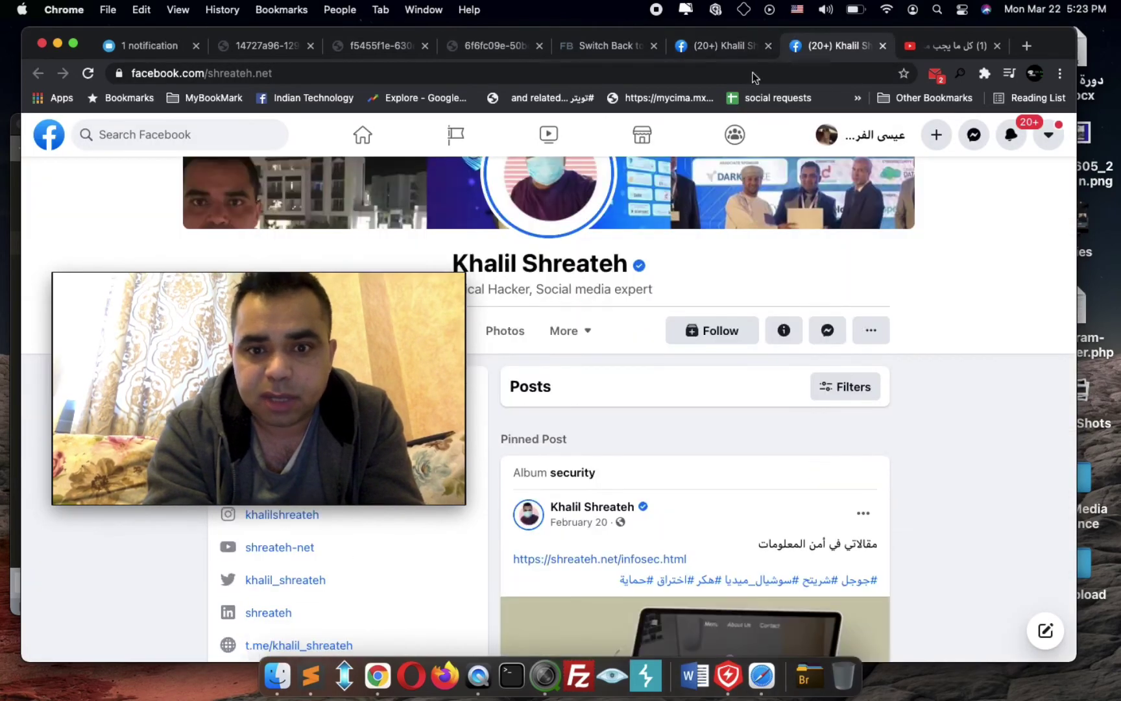
left_click_drag(299, 334, 804, 323)
left_click(714, 46)
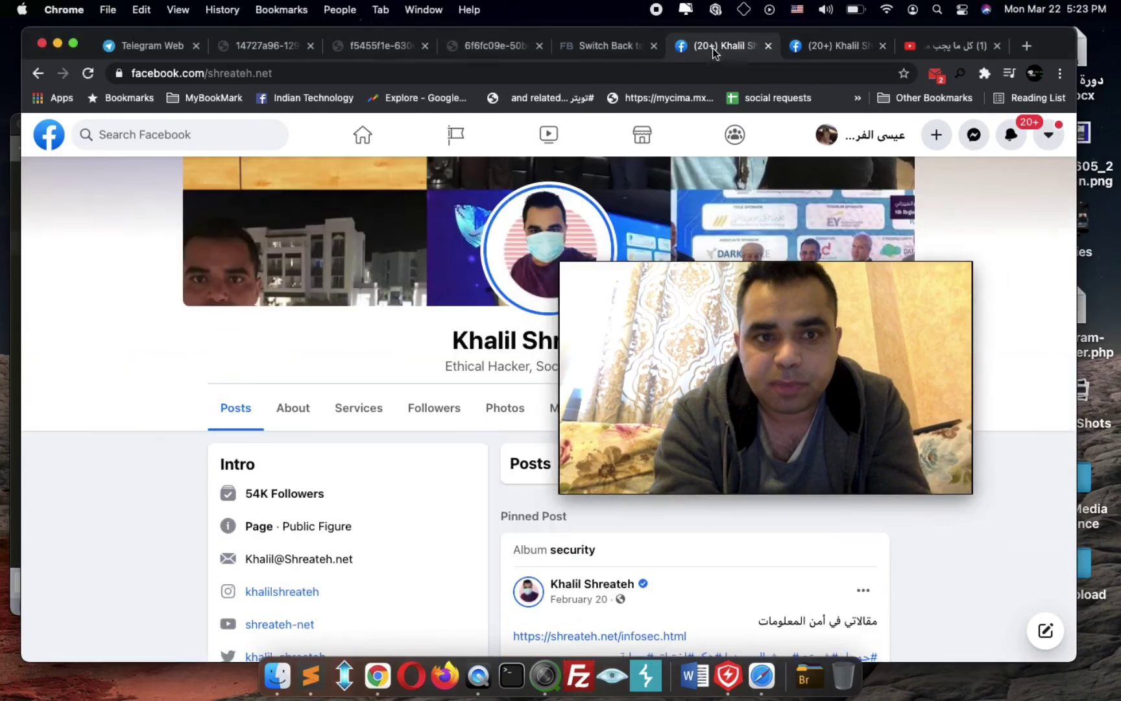
left_click(38, 73)
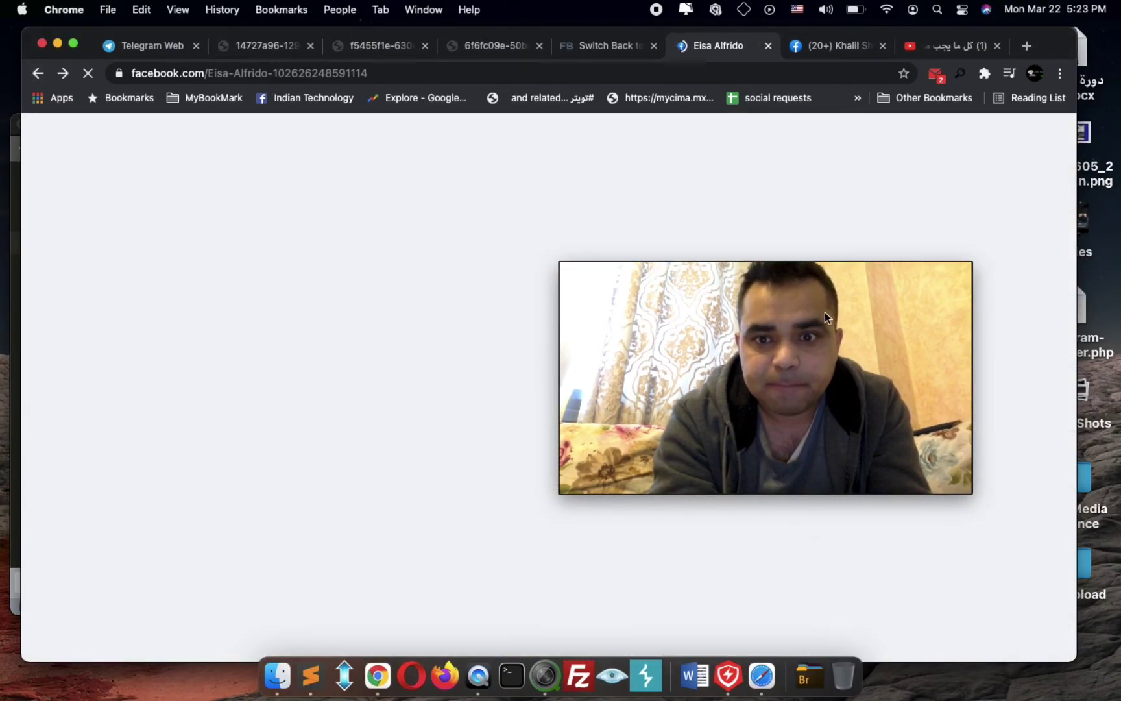
left_click_drag(825, 315, 323, 473)
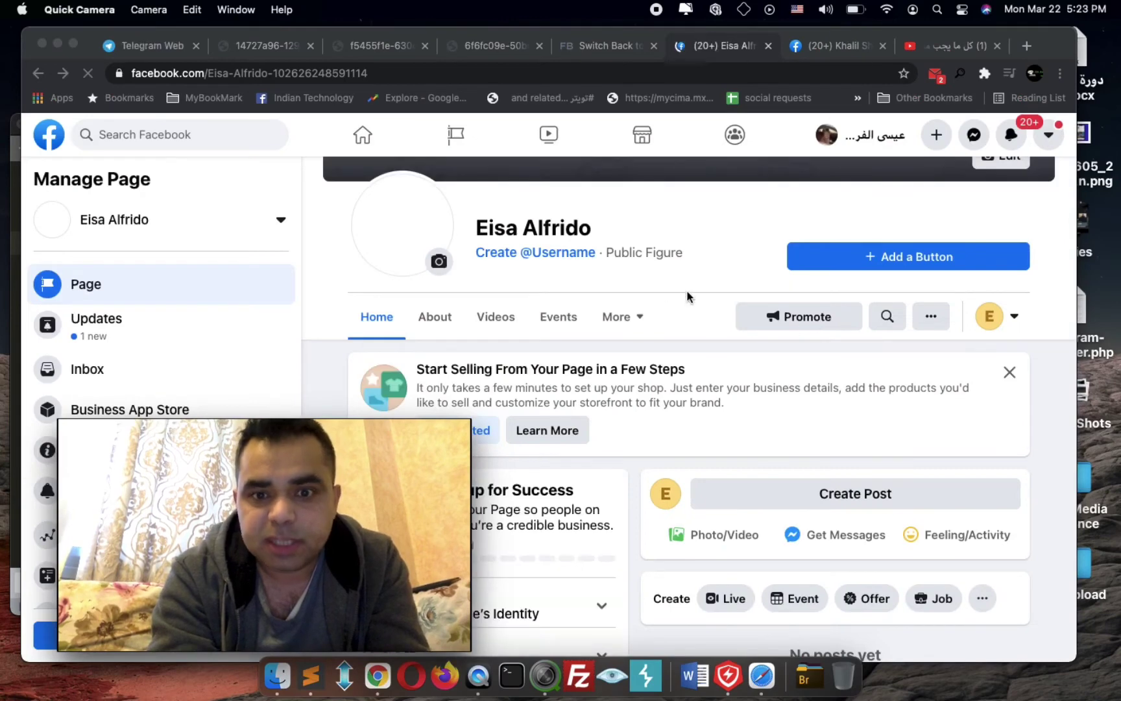
left_click(661, 289)
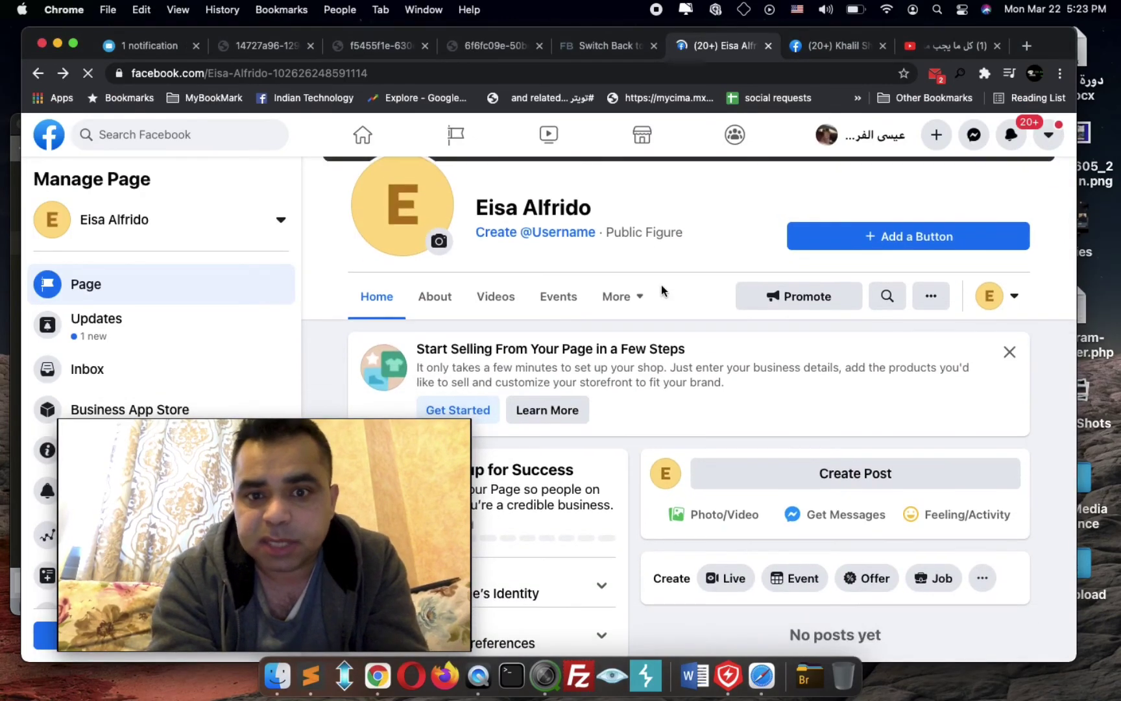
left_click(934, 314)
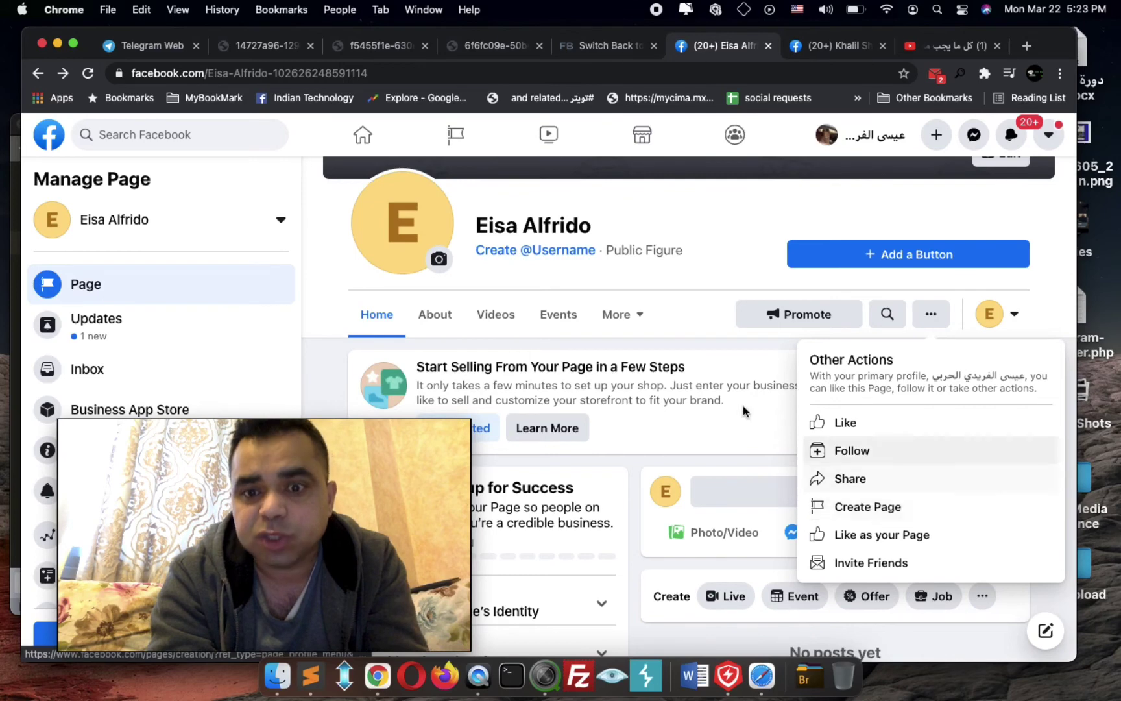
left_click(727, 343)
left_click(1013, 314)
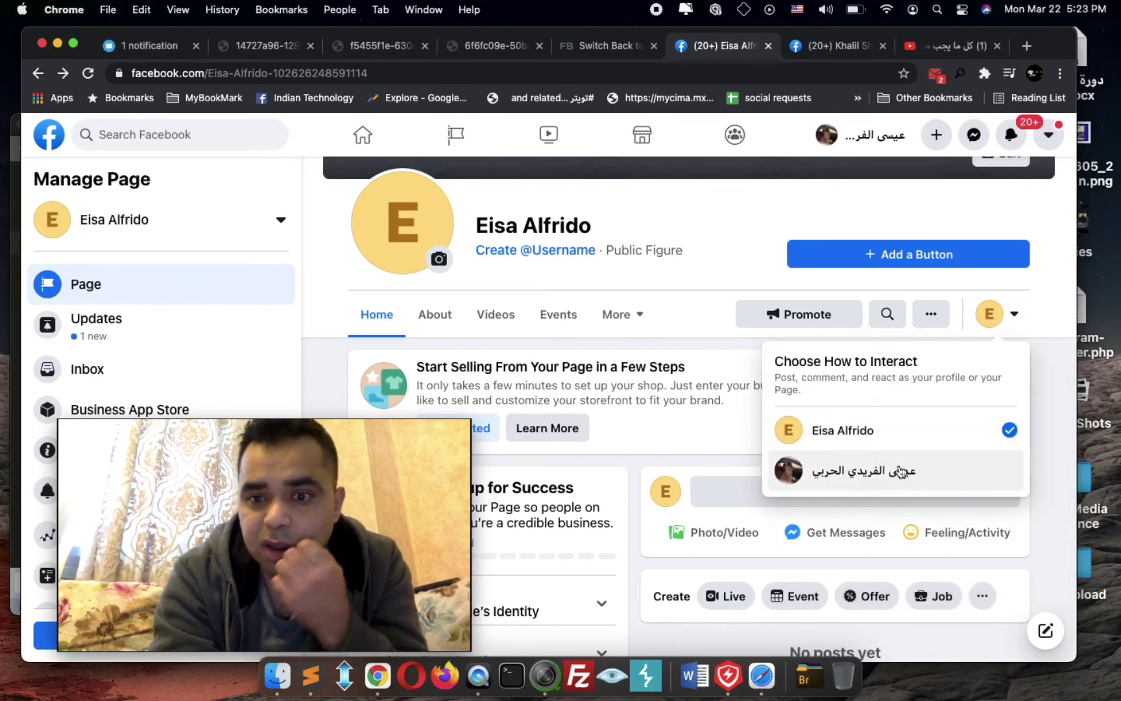
left_click(931, 315)
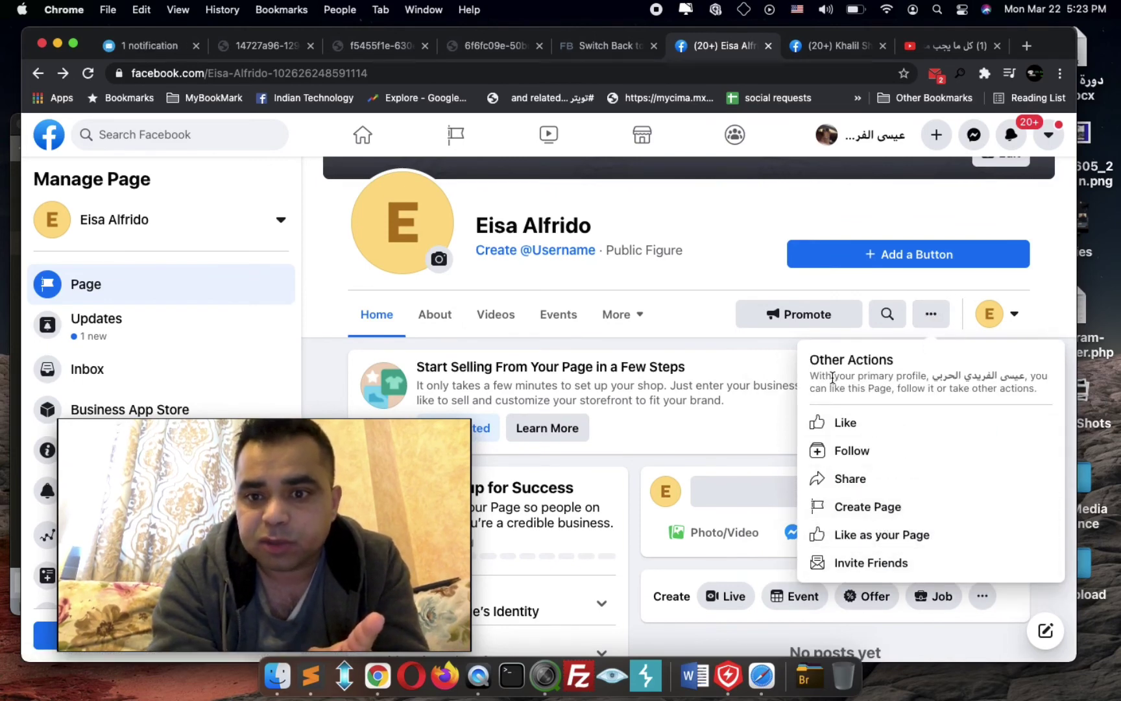
left_click(754, 350)
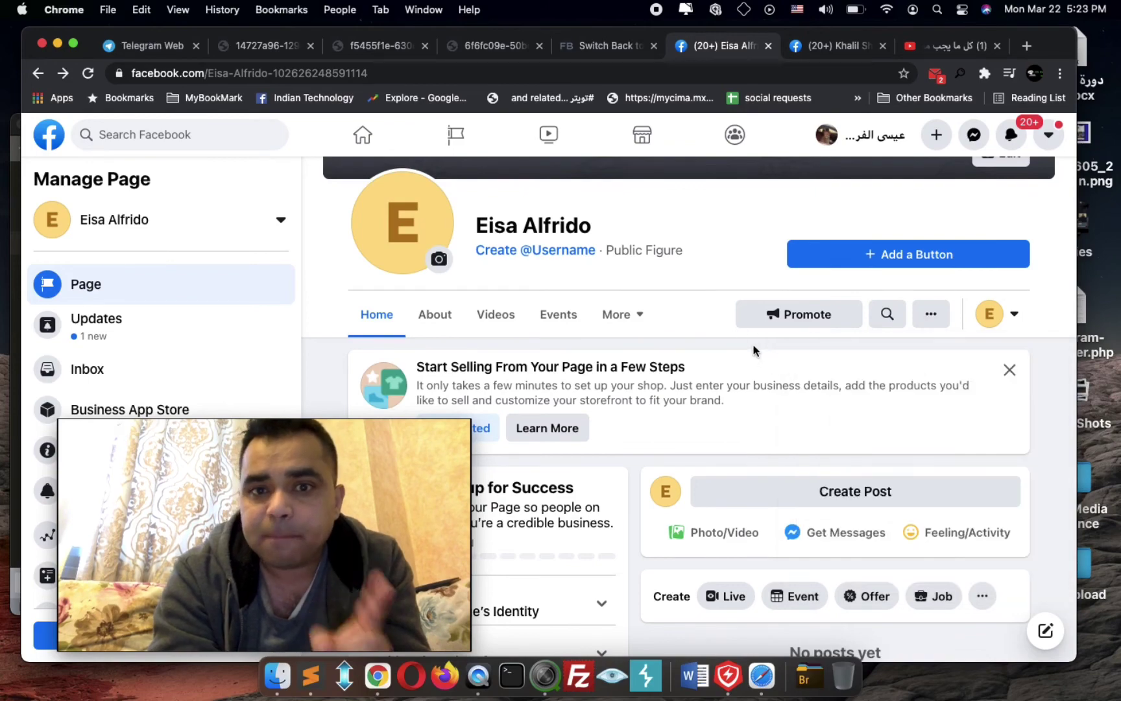
Return to the switch-back help article and scroll up to its title and info box
left_click(610, 48)
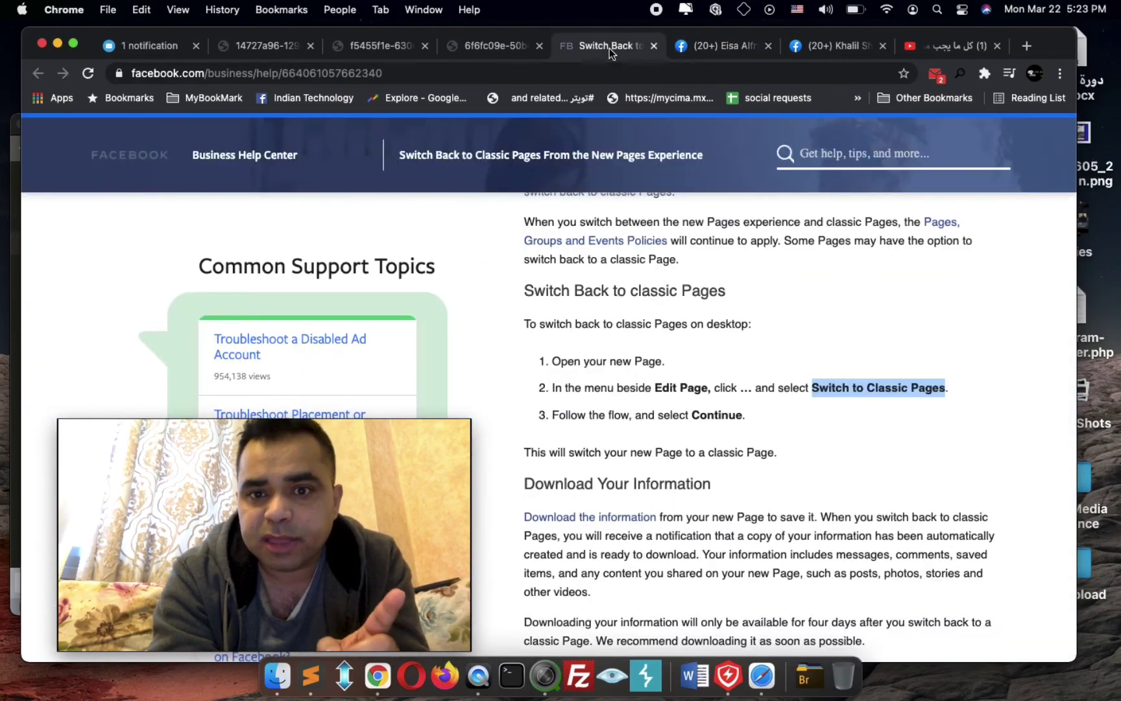
scroll(740, 318, "up", 2)
scroll(740, 317, "up", 2)
scroll(740, 317, "up", 5)
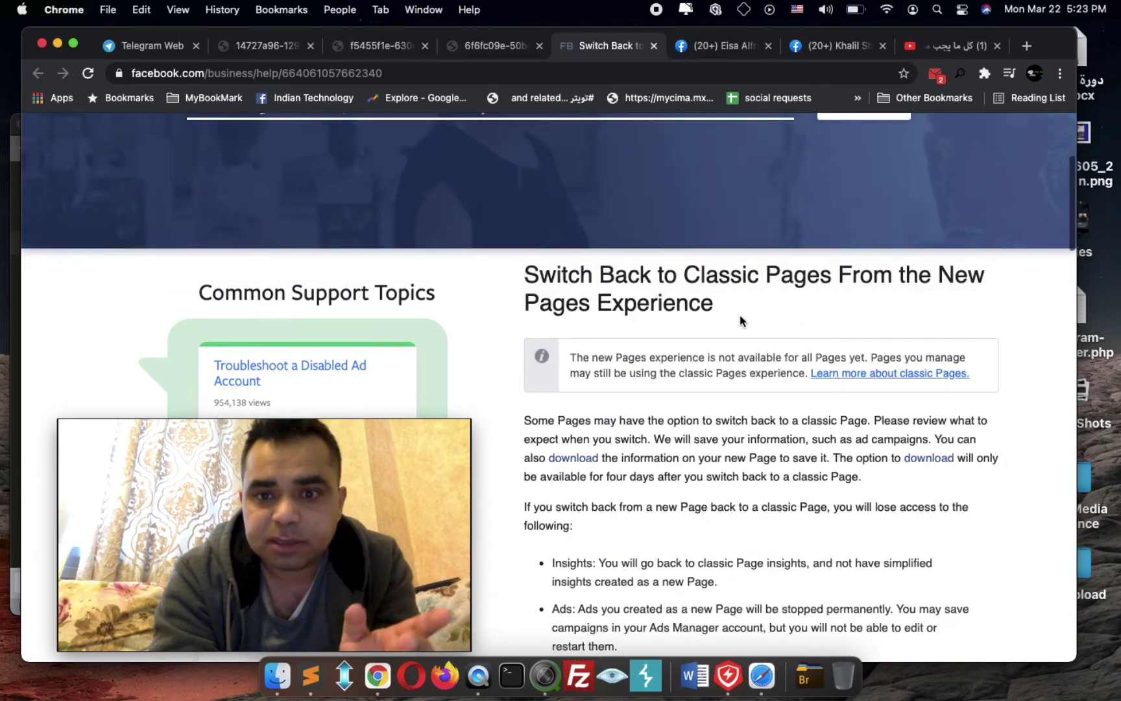
scroll(740, 319, "down", 2)
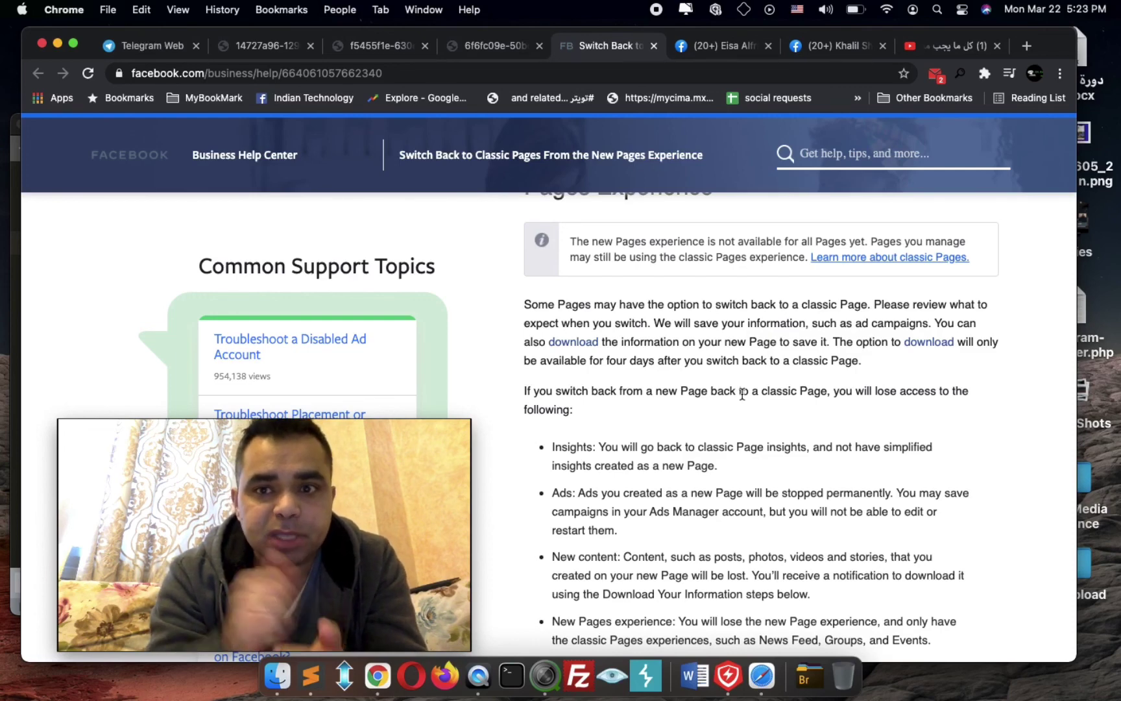
left_click_drag(271, 546, 273, 366)
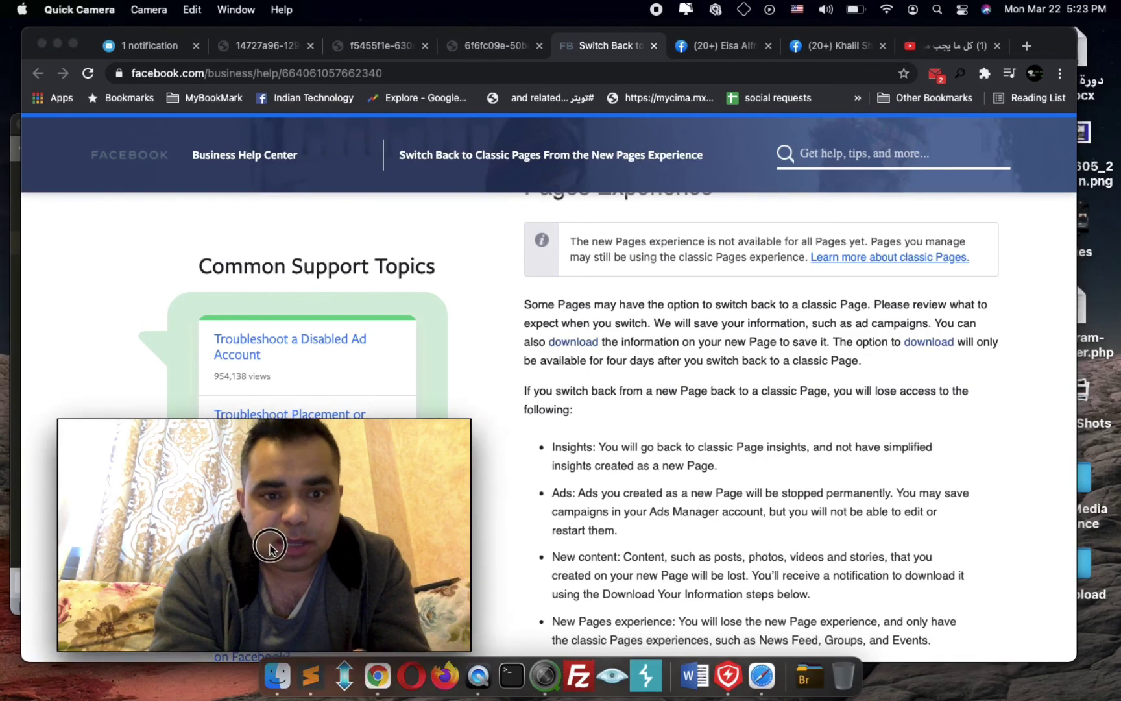